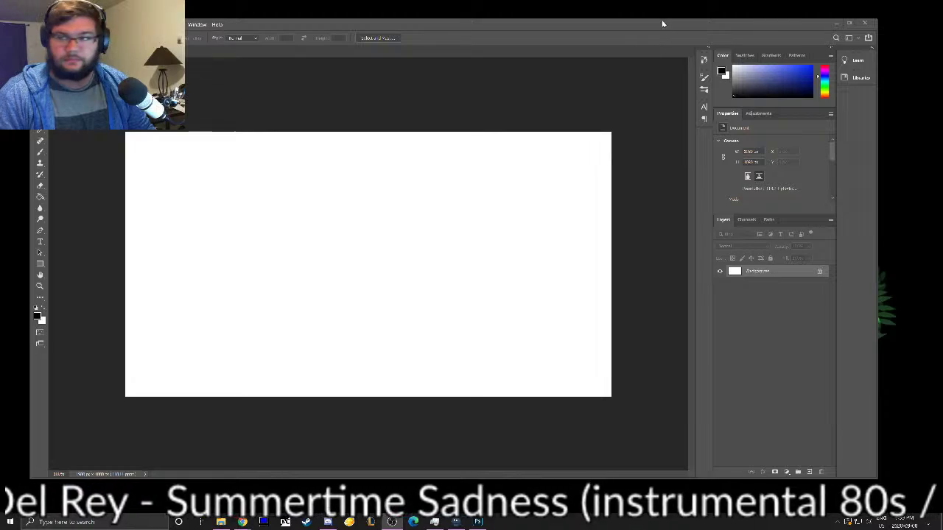
Step: Move the program window and shrink it so that its whole interface is uncovered on the desktop
{"action": "left_click_drag", "start_coordinate": [661, 23], "coordinate": [725, 35]}
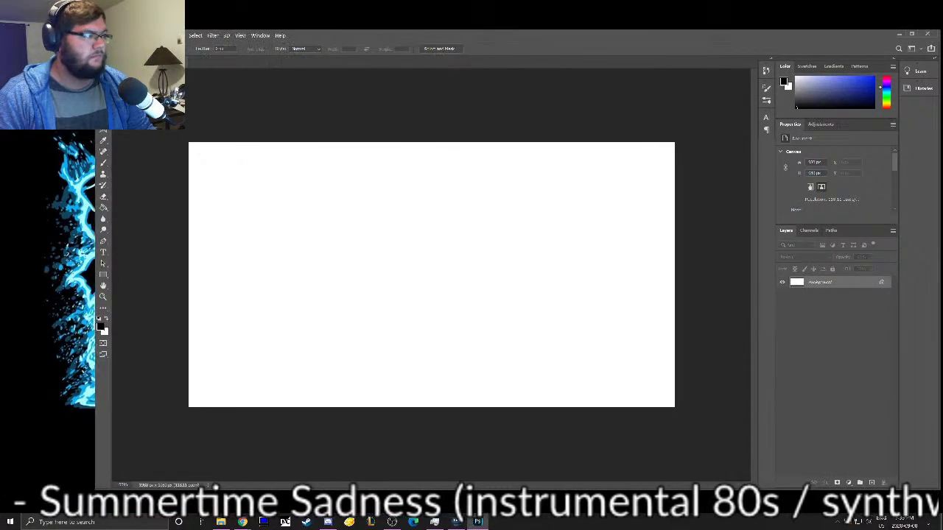
{"action": "left_click_drag", "start_coordinate": [92, 29], "coordinate": [189, 81]}
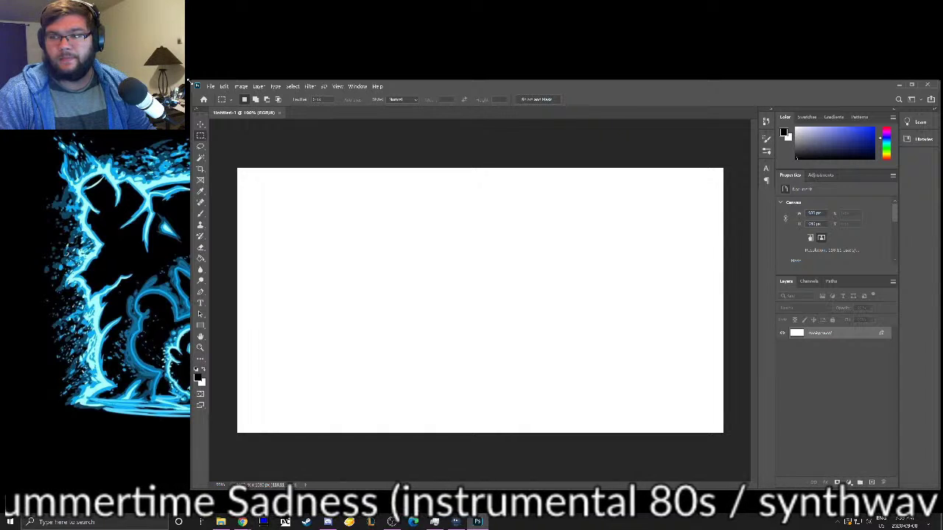
{"action": "left_click", "coordinate": [210, 86]}
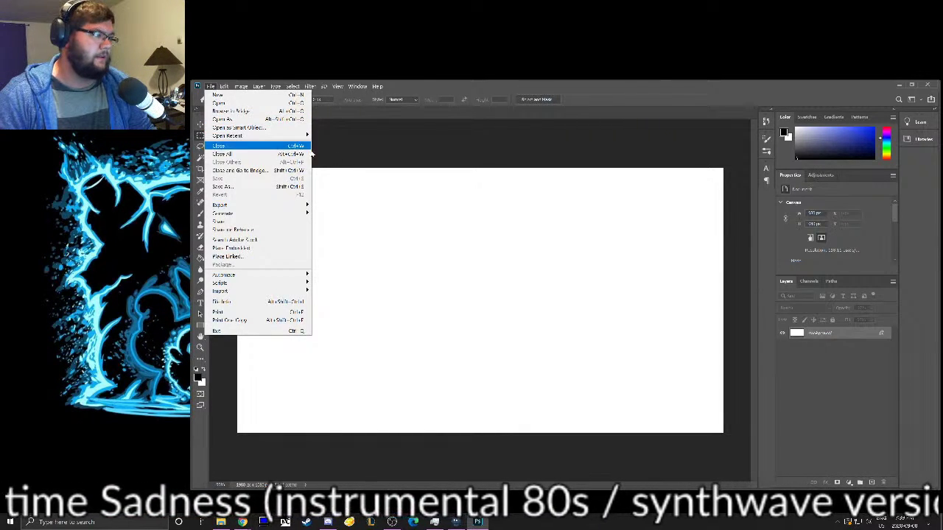
{"action": "key", "text": "Escape"}
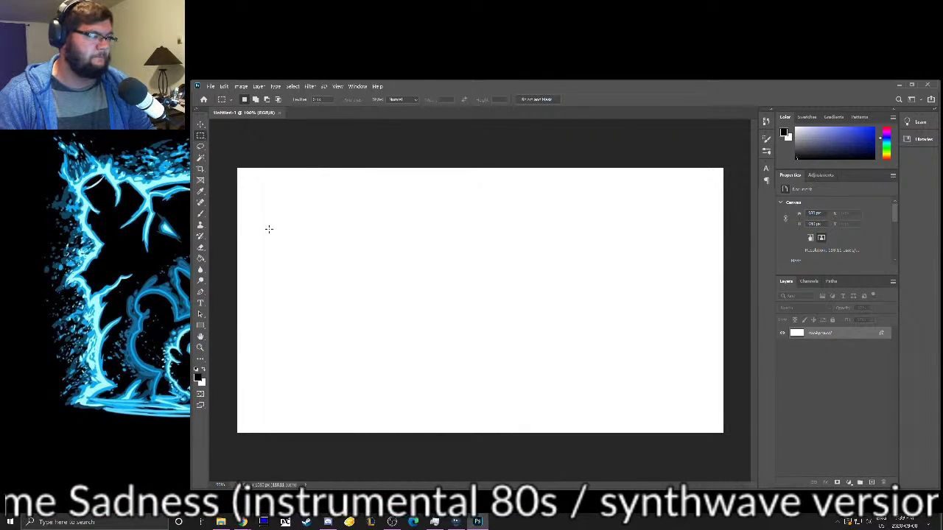
Step: Add a text layer on the blank canvas and replace its placeholder with "I Don't"
{"action": "left_click", "coordinate": [200, 303]}
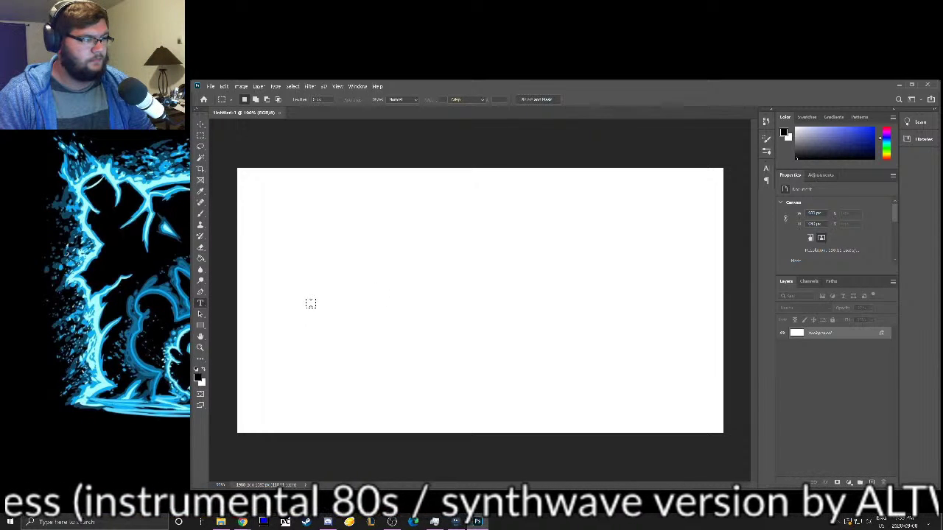
{"action": "left_click", "coordinate": [310, 283]}
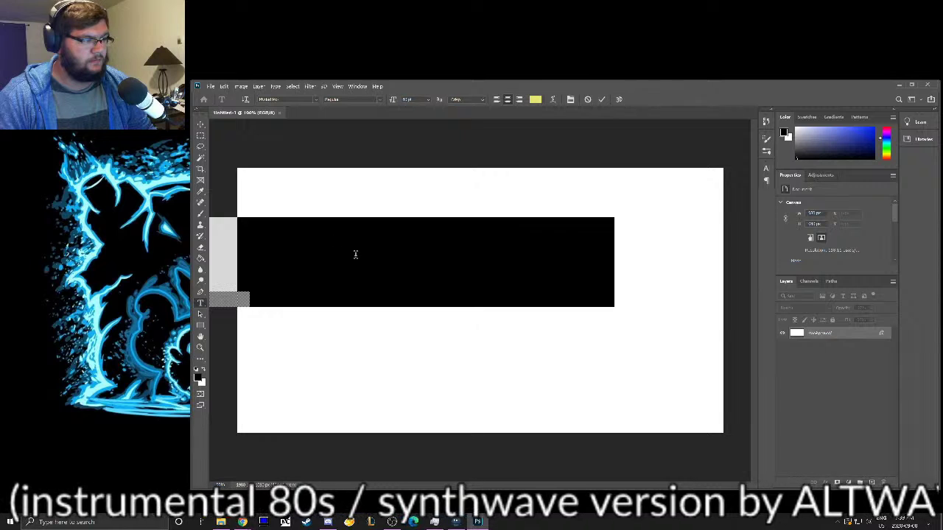
{"action": "left_click", "coordinate": [339, 254]}
{"action": "key", "text": "ctrl+a"}
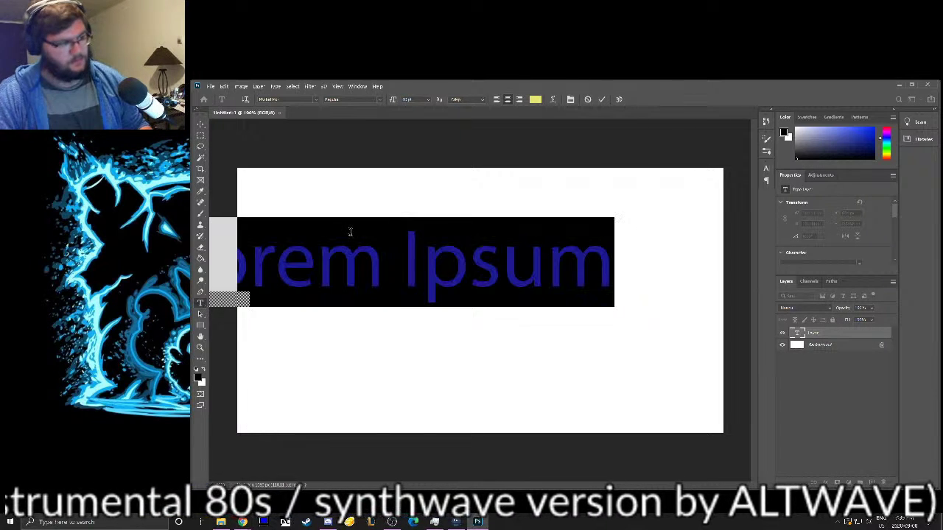
{"action": "key", "text": "BackSpace"}
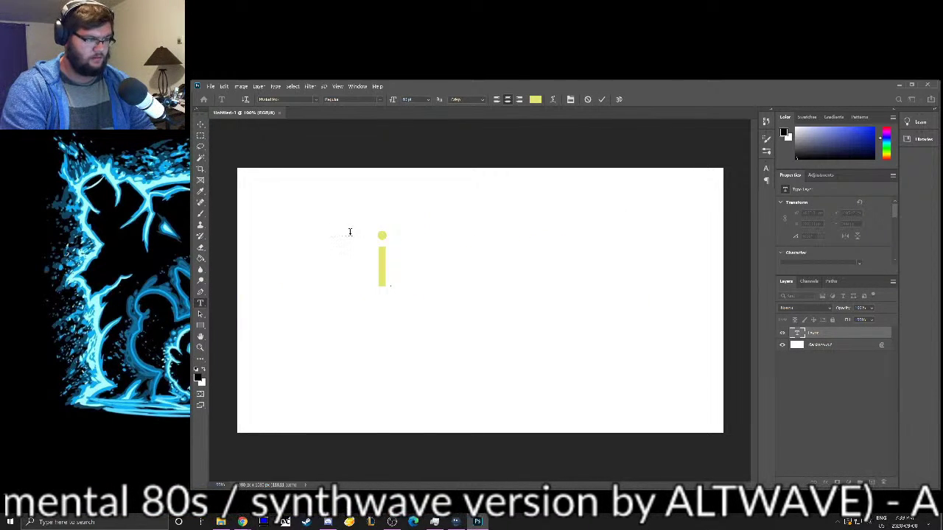
{"action": "type", "text": "I D"}
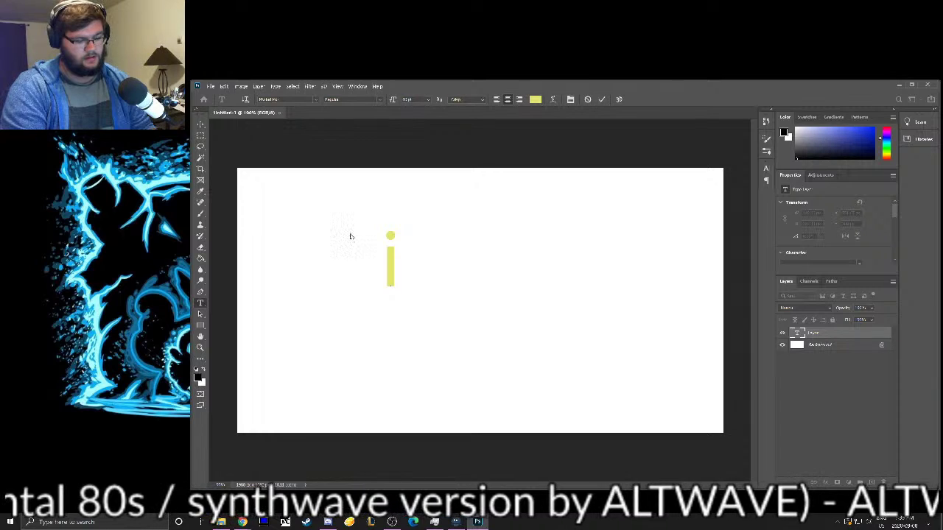
{"action": "type", "text": "onm"}
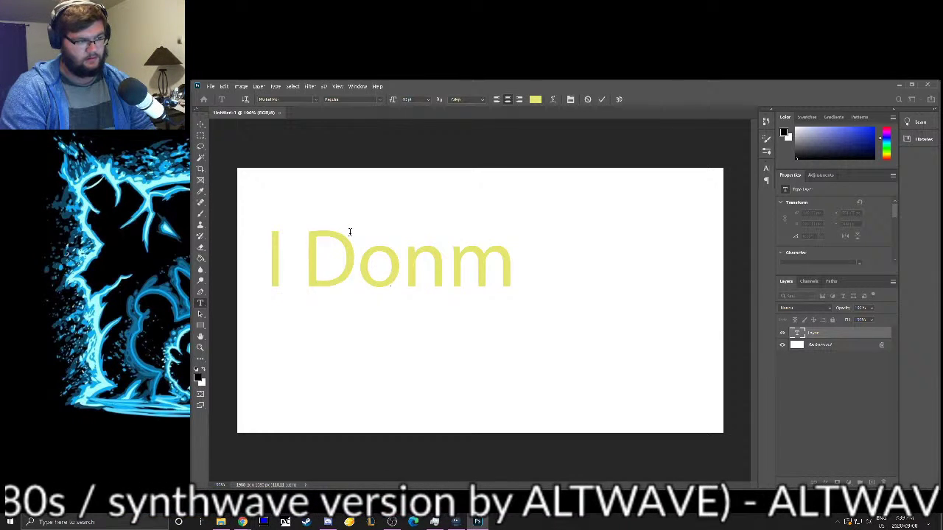
{"action": "key", "text": "BackSpace"}
{"action": "type", "text": "'t Giove"}
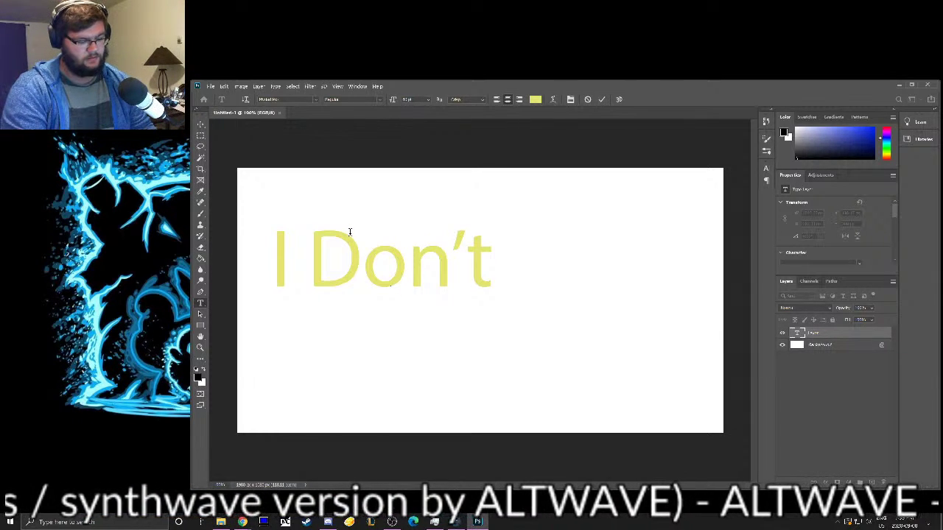
{"action": "key", "text": "BackSpace"}
{"action": "key", "text": "BackSpace"}
{"action": "key", "text": "BackSpace"}
{"action": "key", "text": "BackSpace"}
{"action": "type", "text": "ve"}
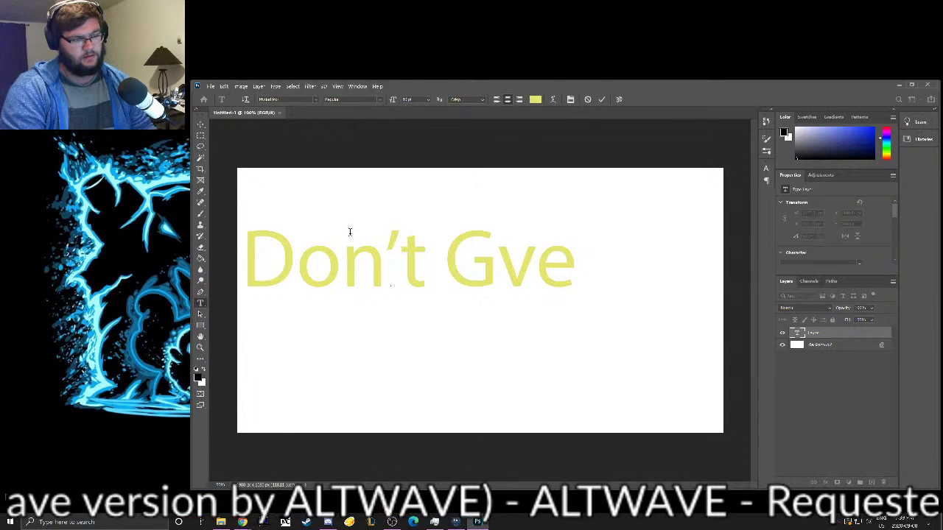
{"action": "type", "text": " A   za dasd"}
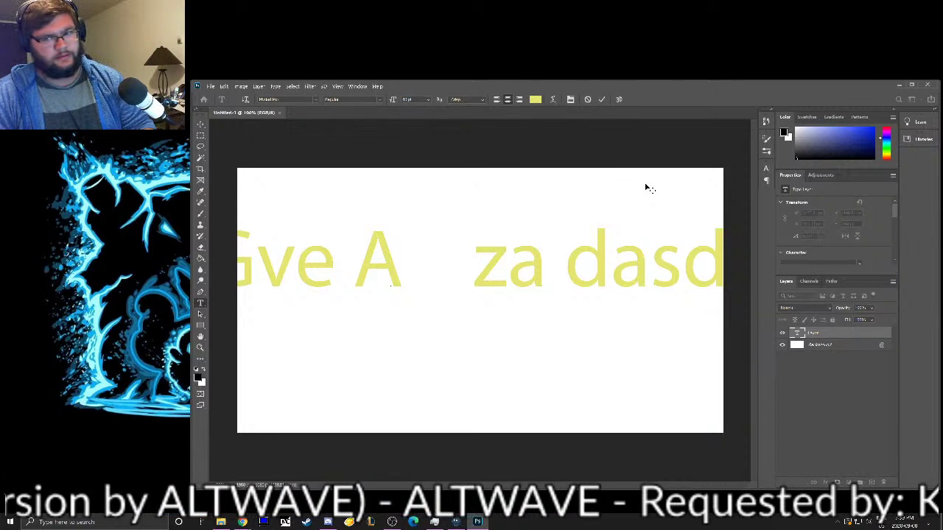
{"action": "key", "text": "BackSpace"}
{"action": "key", "text": "BackSpace"}
{"action": "key", "text": "BackSpace"}
{"action": "key", "text": "BackSpace"}
{"action": "key", "text": "BackSpace"}
{"action": "key", "text": "BackSpace"}
{"action": "key", "text": "BackSpace"}
{"action": "key", "text": "BackSpace"}
{"action": "key", "text": "BackSpace"}
{"action": "key", "text": "BackSpace"}
{"action": "key", "text": "BackSpace"}
{"action": "key", "text": "BackSpace"}
{"action": "key", "text": "BackSpace"}
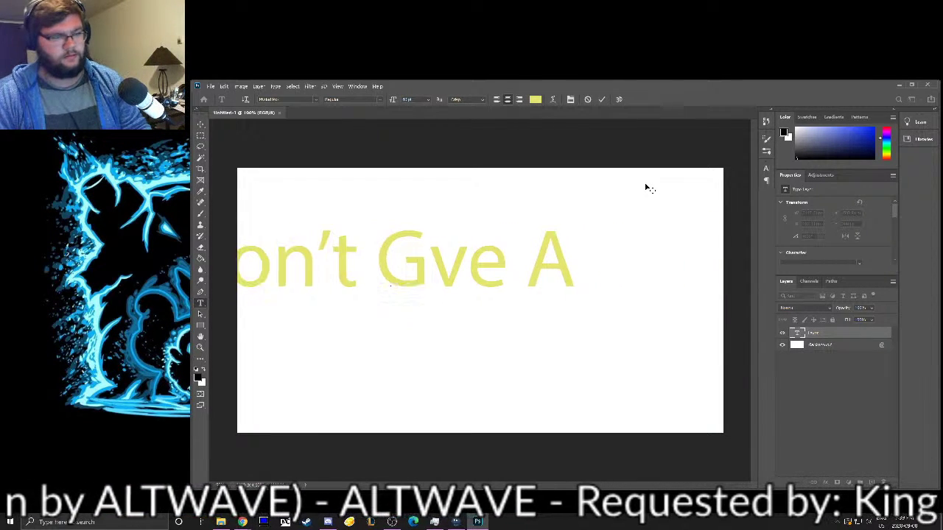
{"action": "key", "text": "BackSpace"}
{"action": "key", "text": "BackSpace"}
{"action": "key", "text": "BackSpace"}
{"action": "key", "text": "BackSpace"}
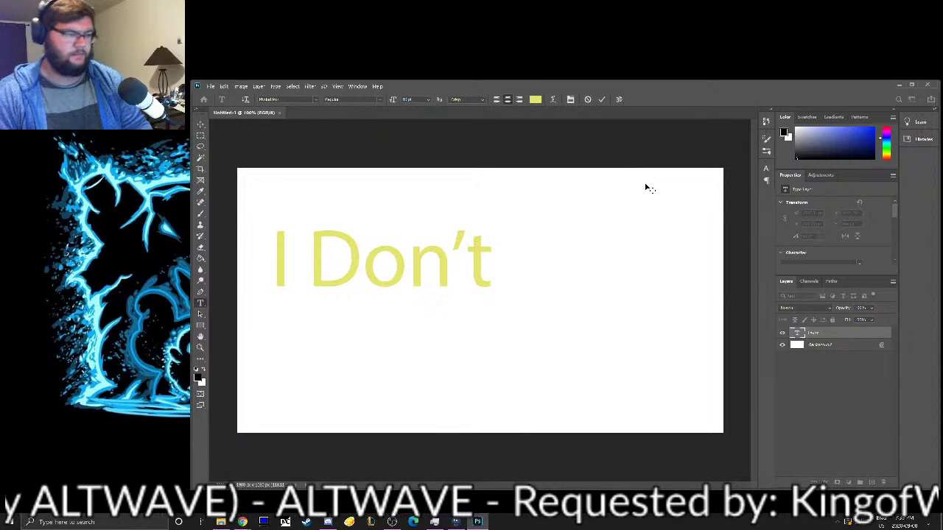
Step: Complete the text line so it reads "I Don't Give A Hufflefuck" and commit it
{"action": "type", "text": "Ga"}
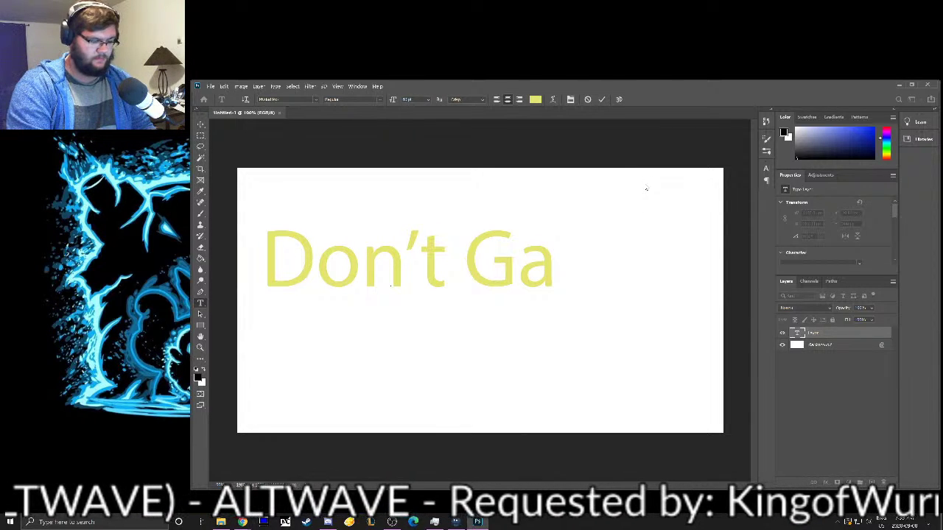
{"action": "key", "text": "BackSpace"}
{"action": "type", "text": "ive A "}
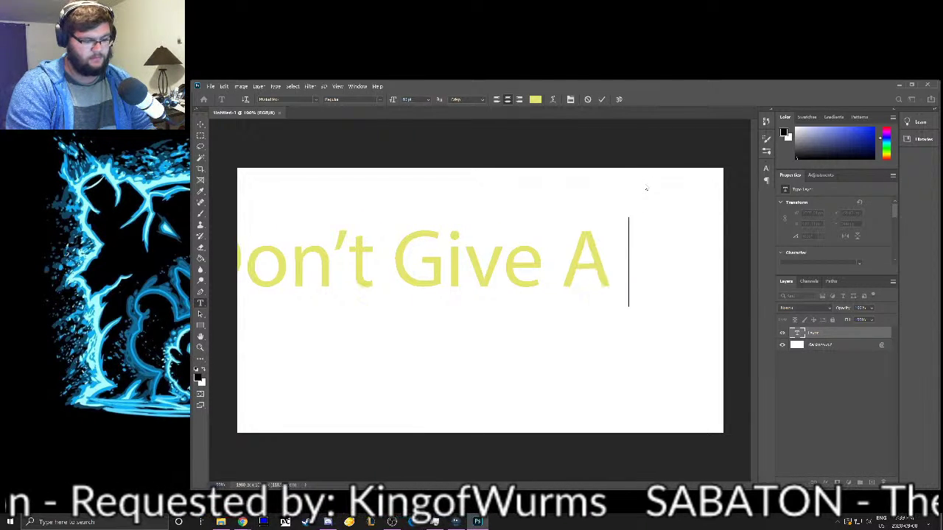
{"action": "type", "text": "Hufflefu"}
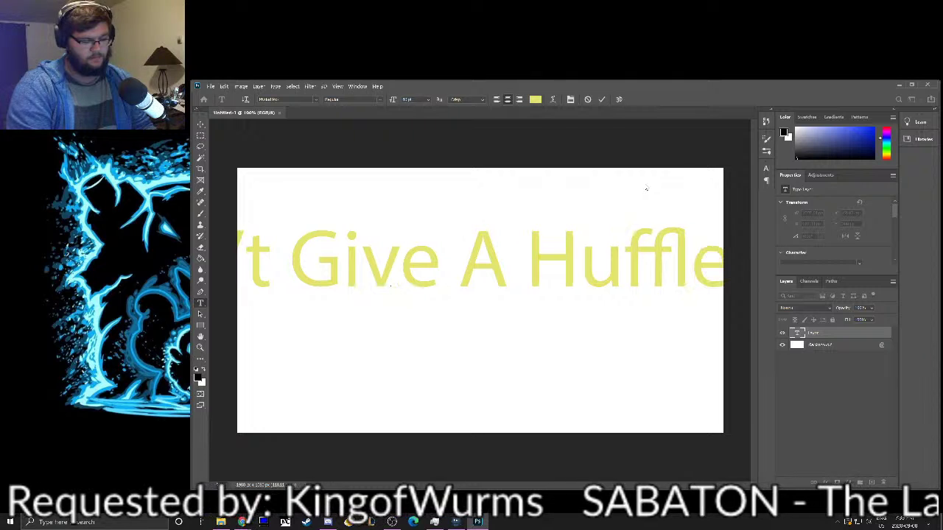
{"action": "left_click", "coordinate": [602, 99]}
Step: Free-transform the text line, narrowing it horizontally and positioning it so the whole phrase fits inside the canvas
{"action": "key", "text": "ctrl+t"}
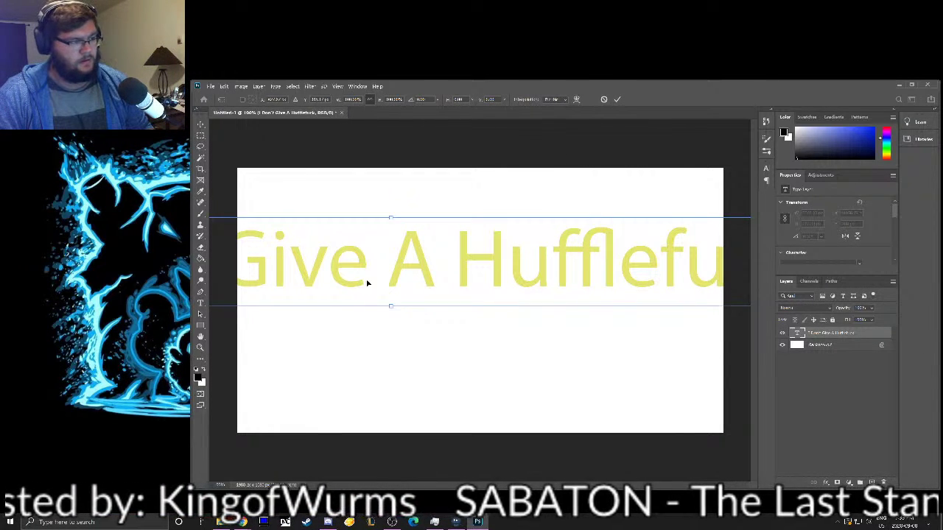
{"action": "left_click_drag", "start_coordinate": [368, 280], "coordinate": [442, 304]}
{"action": "left_click_drag", "start_coordinate": [276, 286], "coordinate": [400, 312]}
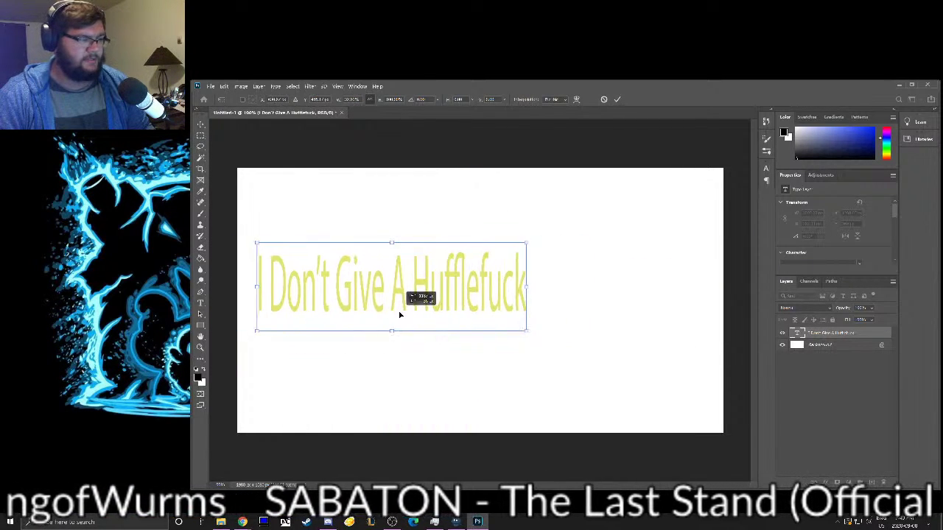
{"action": "left_click_drag", "start_coordinate": [523, 287], "coordinate": [624, 289]}
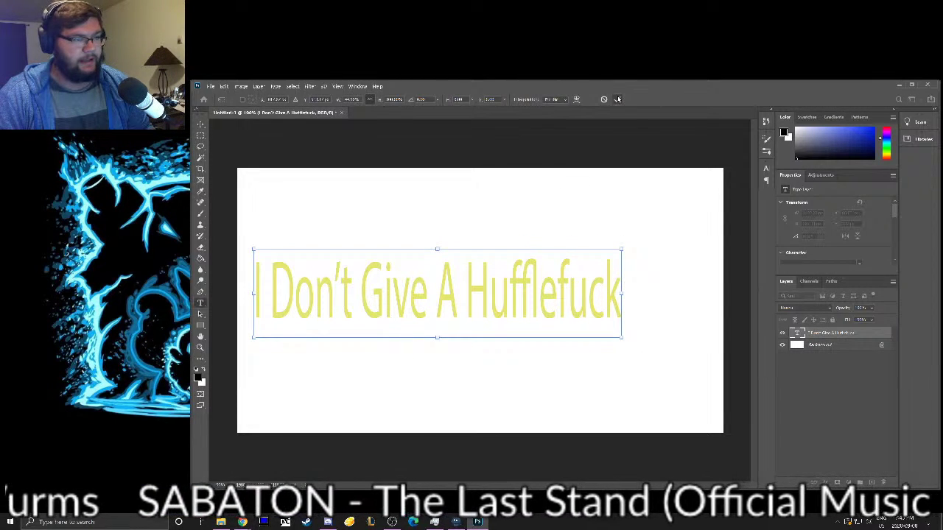
{"action": "key", "text": "Return"}
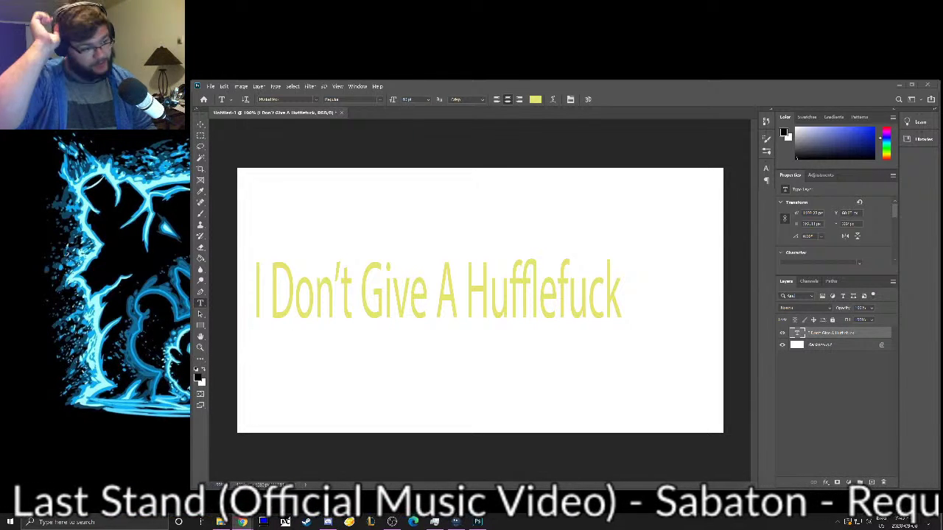
Step: Change the font of the entire text line to Lumos
{"action": "left_click", "coordinate": [400, 290]}
{"action": "key", "text": "ctrl+a"}
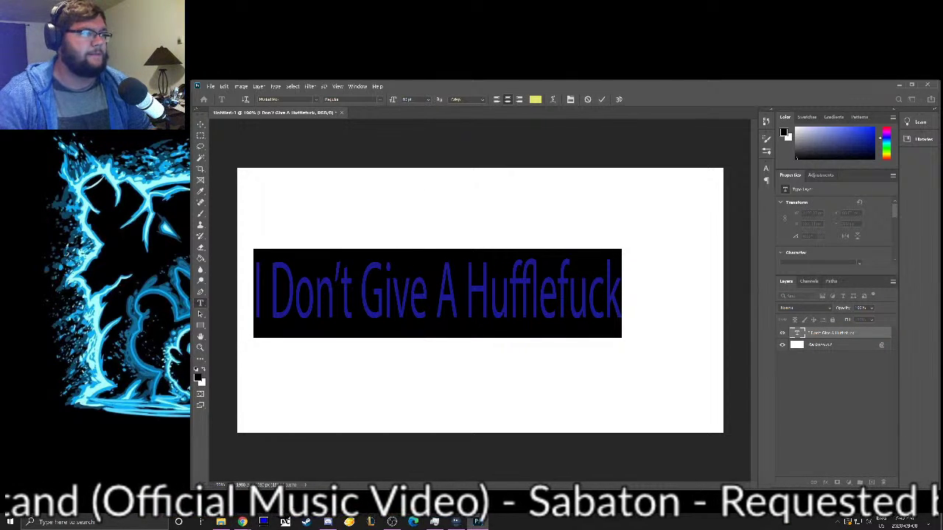
{"action": "left_click", "coordinate": [316, 100]}
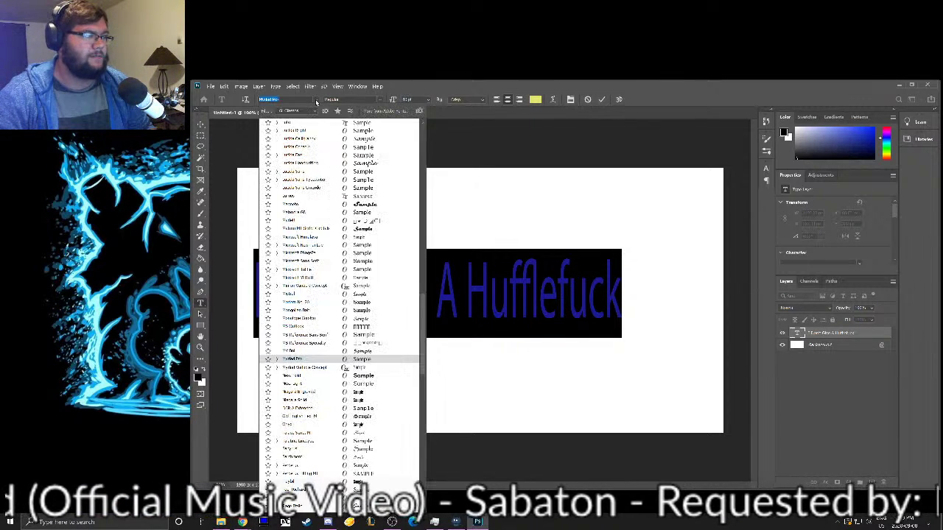
{"action": "left_click", "coordinate": [321, 199]}
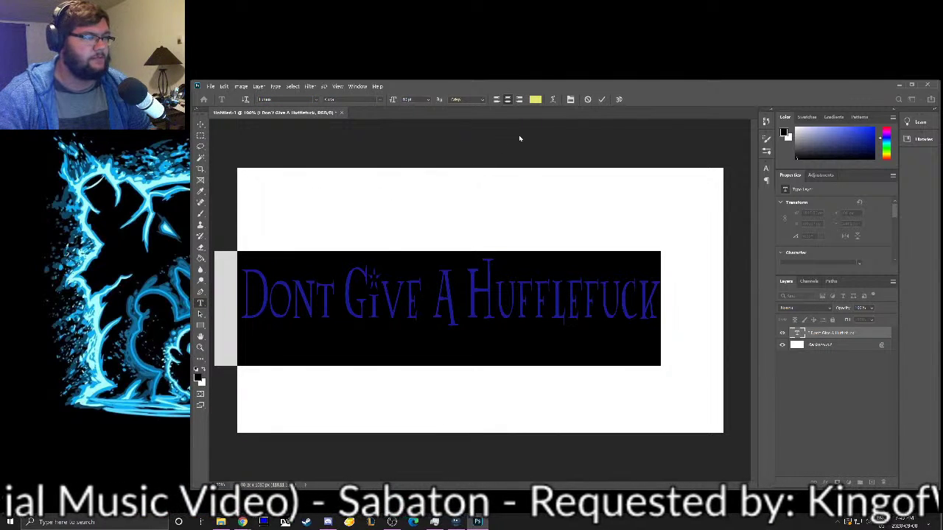
{"action": "left_click", "coordinate": [522, 135]}
Step: Set the color of the whole text line to black (000000) and commit the text edit
{"action": "left_click", "coordinate": [507, 301]}
{"action": "key", "text": "ctrl+a"}
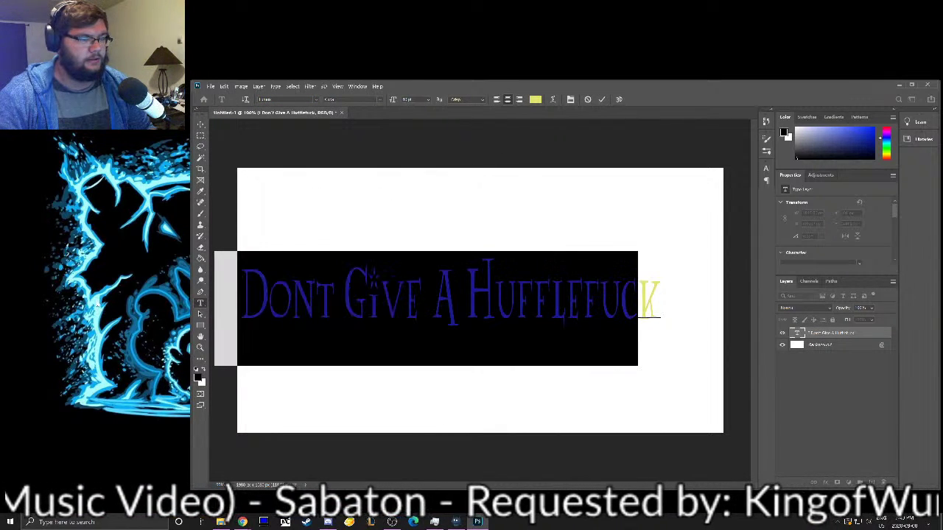
{"action": "left_click", "coordinate": [654, 301]}
{"action": "key", "text": "ctrl+a"}
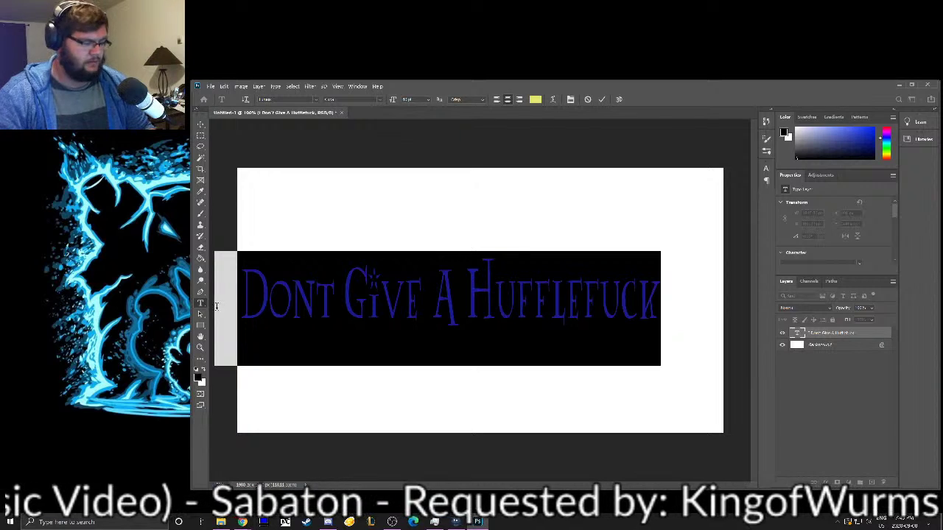
{"action": "left_click", "coordinate": [535, 99]}
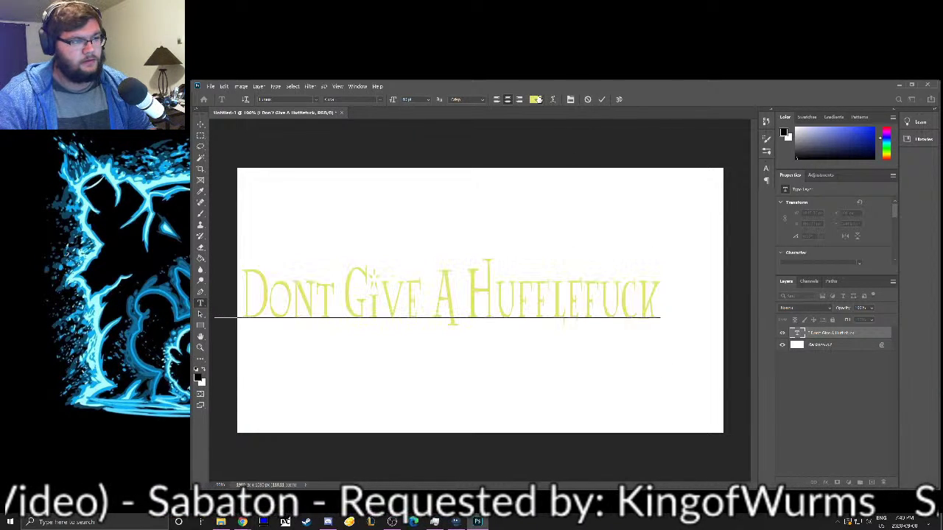
{"action": "left_click", "coordinate": [644, 331]}
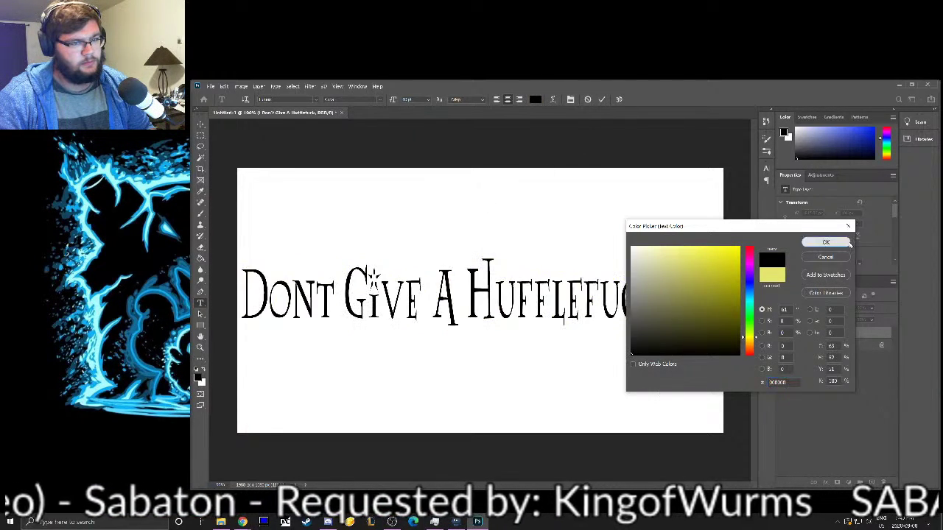
{"action": "left_click", "coordinate": [826, 242]}
{"action": "left_click", "coordinate": [452, 261]}
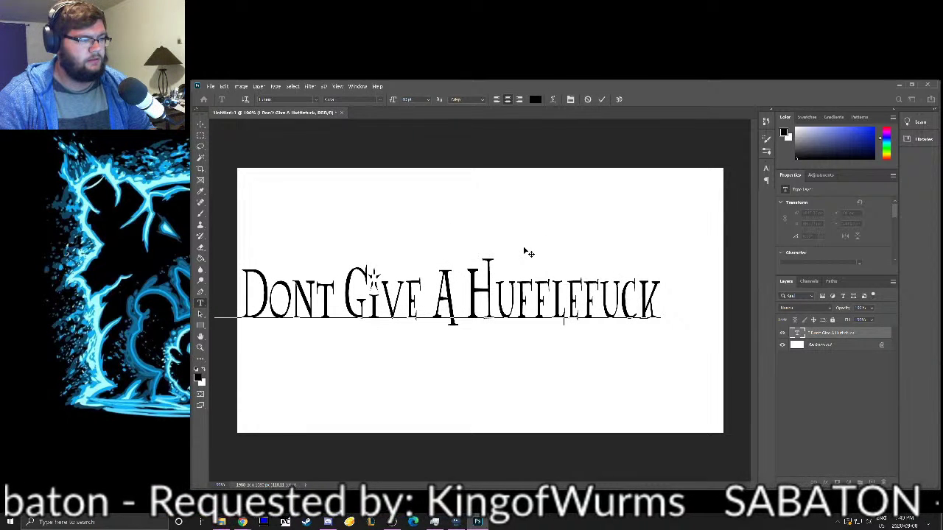
{"action": "left_click_drag", "start_coordinate": [368, 277], "coordinate": [381, 277]}
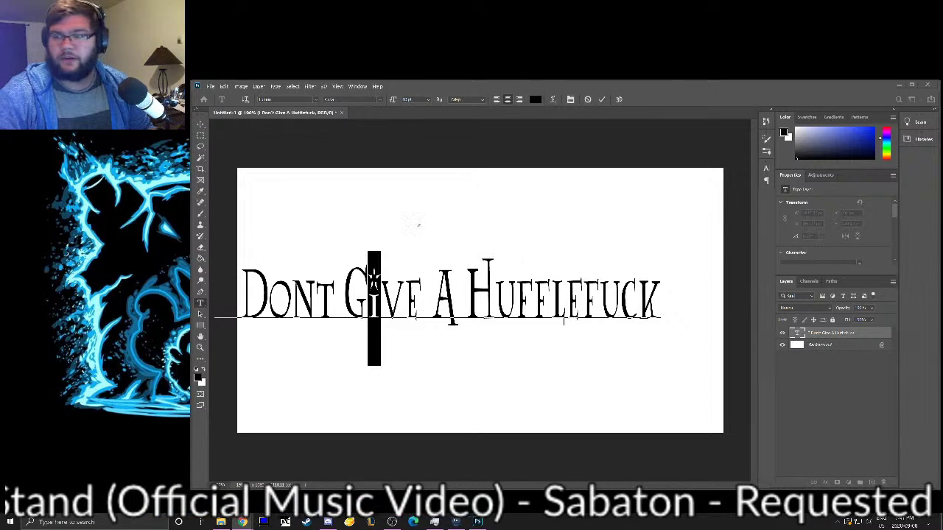
{"action": "left_click", "coordinate": [292, 283]}
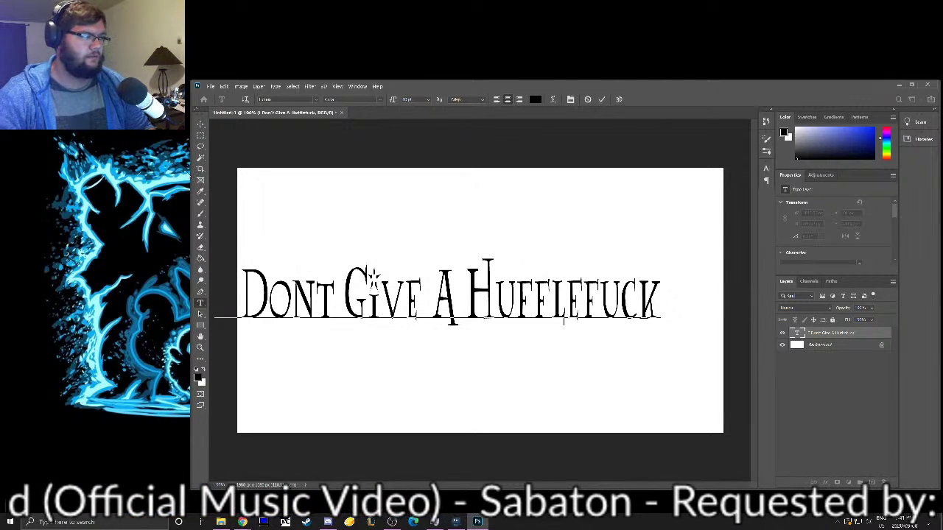
{"action": "left_click", "coordinate": [602, 99]}
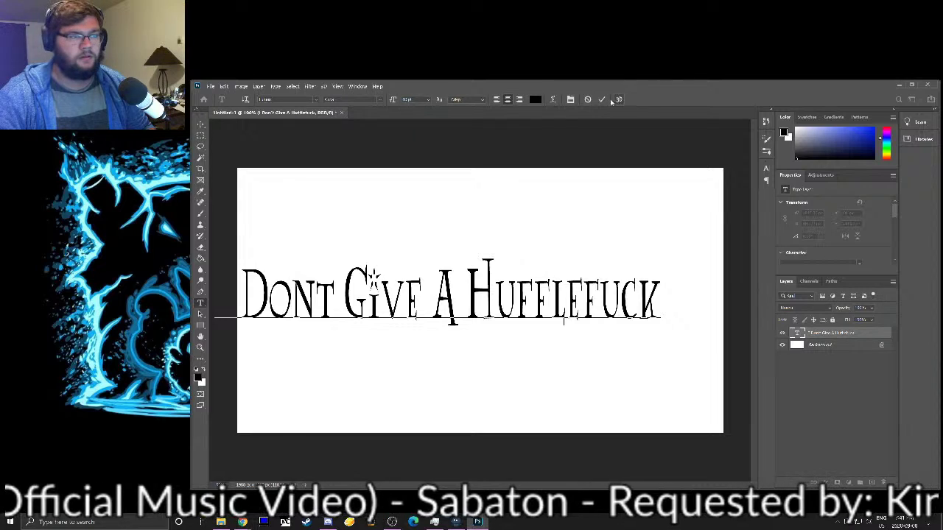
Step: Free-transform the text line, narrowing it horizontally and moving it so the whole phrase fits inside the canvas
{"action": "key", "text": "ctrl+t"}
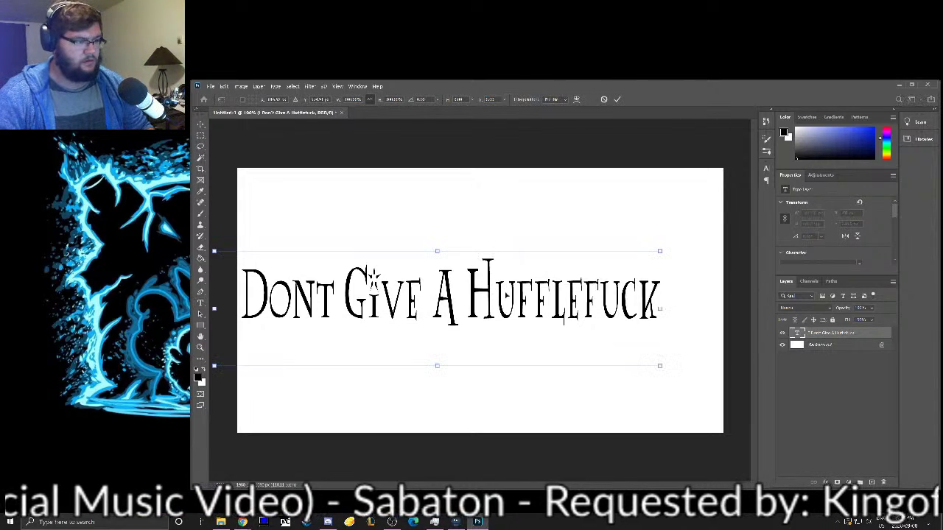
{"action": "left_click_drag", "start_coordinate": [659, 308], "coordinate": [529, 302]}
{"action": "left_click_drag", "start_coordinate": [453, 284], "coordinate": [501, 264]}
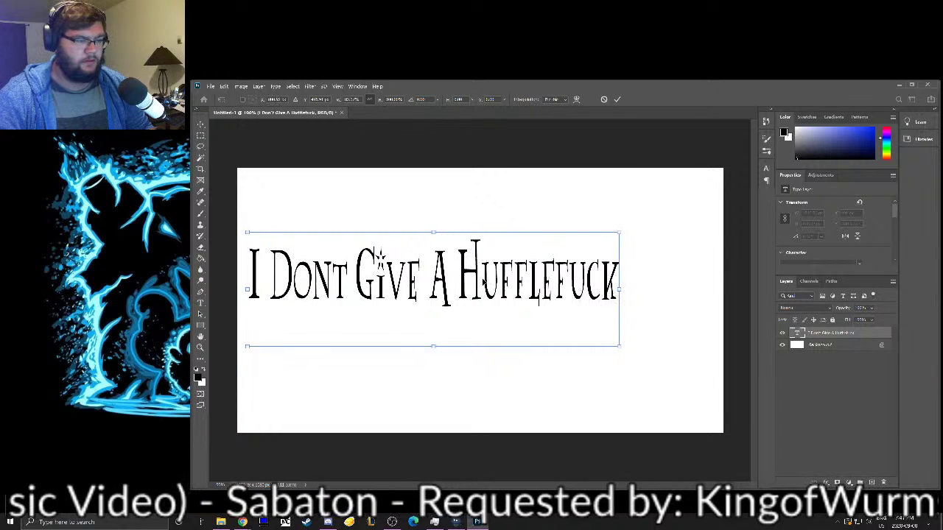
{"action": "left_click", "coordinate": [618, 99]}
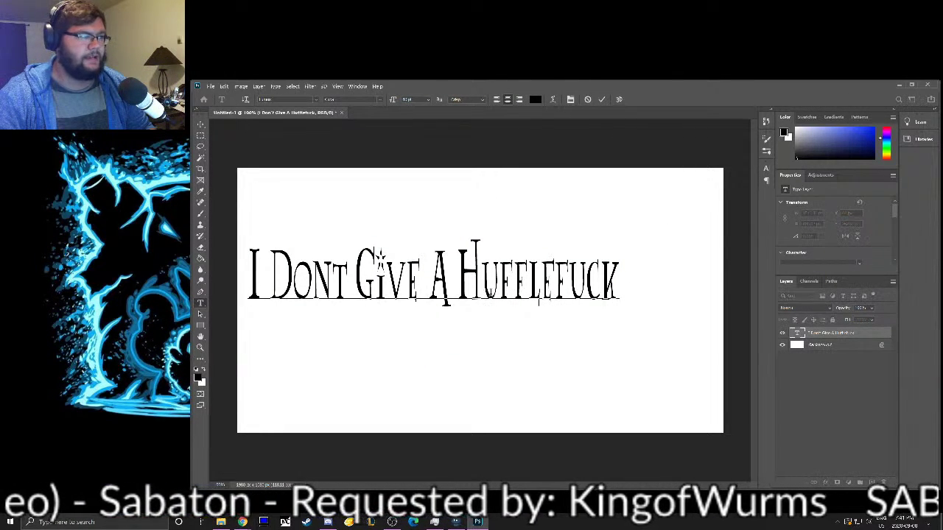
Step: Change the capital G in "Give" to a lowercase g and insert the apostrophe in "Don't"
{"action": "left_click", "coordinate": [486, 263]}
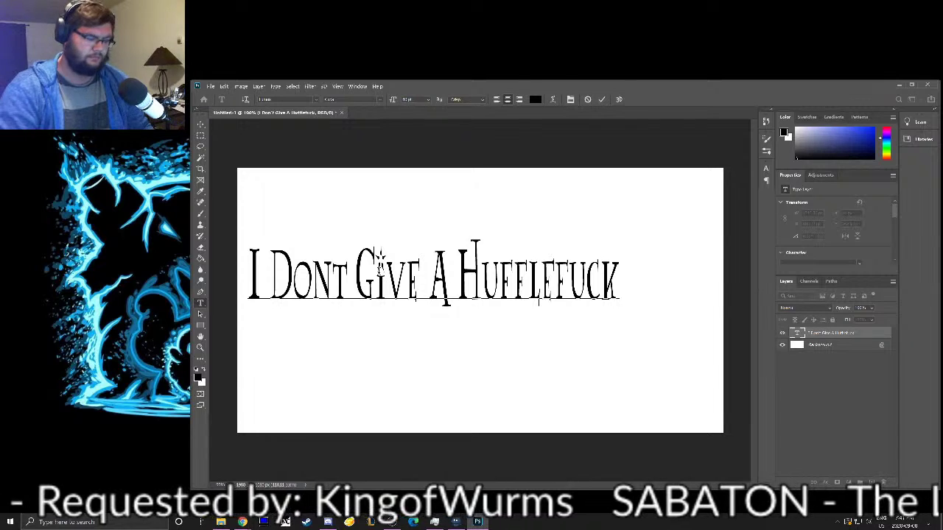
{"action": "left_click", "coordinate": [379, 258]}
{"action": "key", "text": "BackSpace"}
{"action": "type", "text": "g"}
{"action": "key", "text": "Left"}
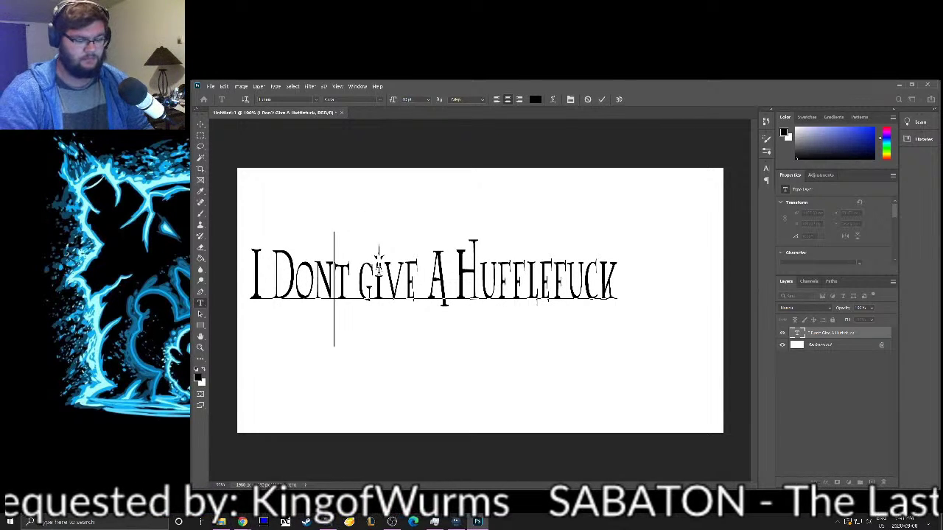
{"action": "type", "text": "'"}
Step: Change the D of "Don't" and the standalone "A" to lowercase, and commit the text edit
{"action": "key", "text": "Left"}
{"action": "key", "text": "Left"}
{"action": "key", "text": "Left"}
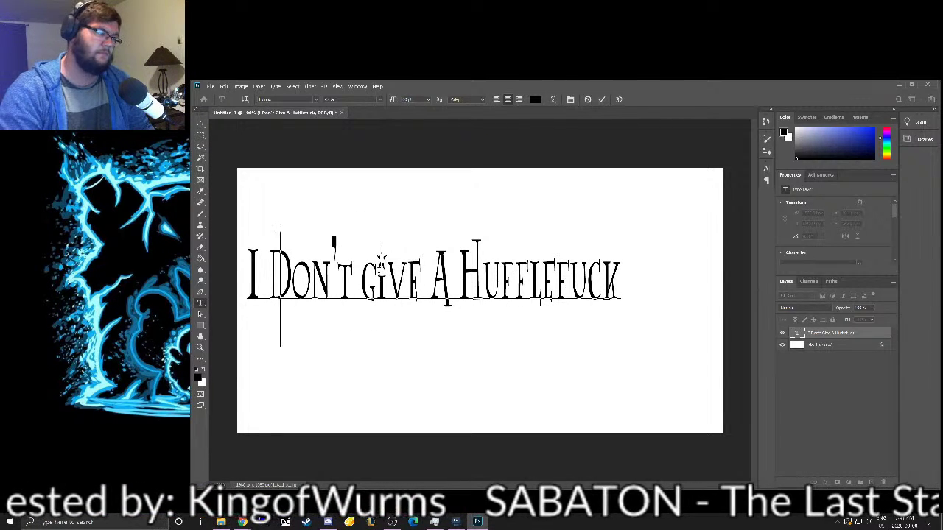
{"action": "key", "text": "BackSpace"}
{"action": "type", "text": "d"}
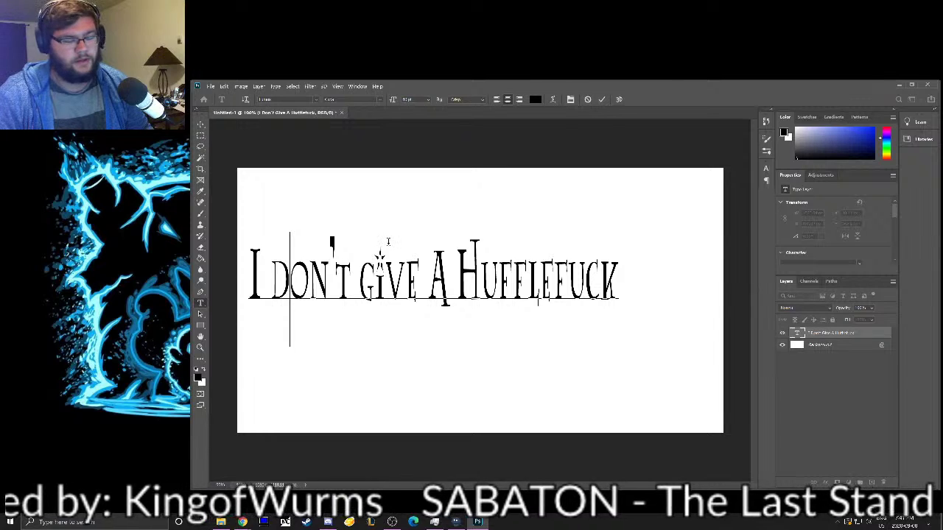
{"action": "left_click", "coordinate": [447, 274]}
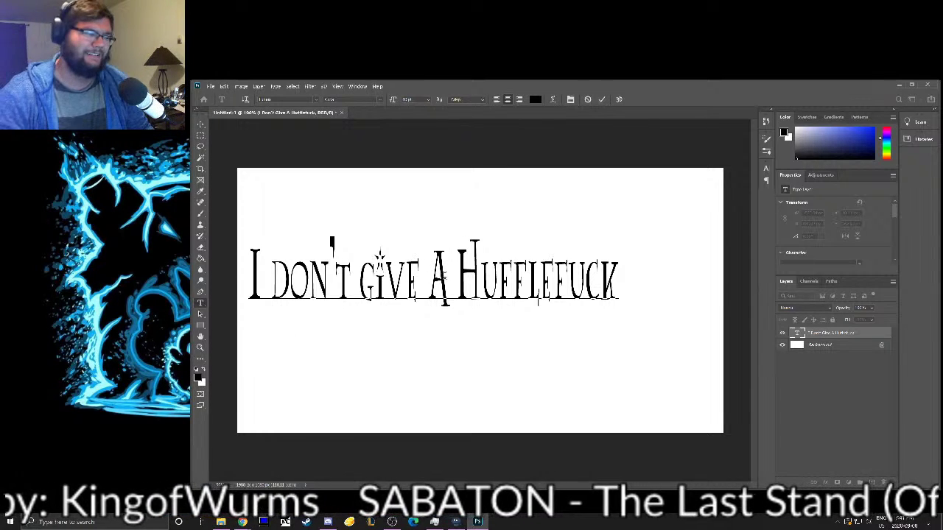
{"action": "key", "text": "BackSpace"}
{"action": "type", "text": "a"}
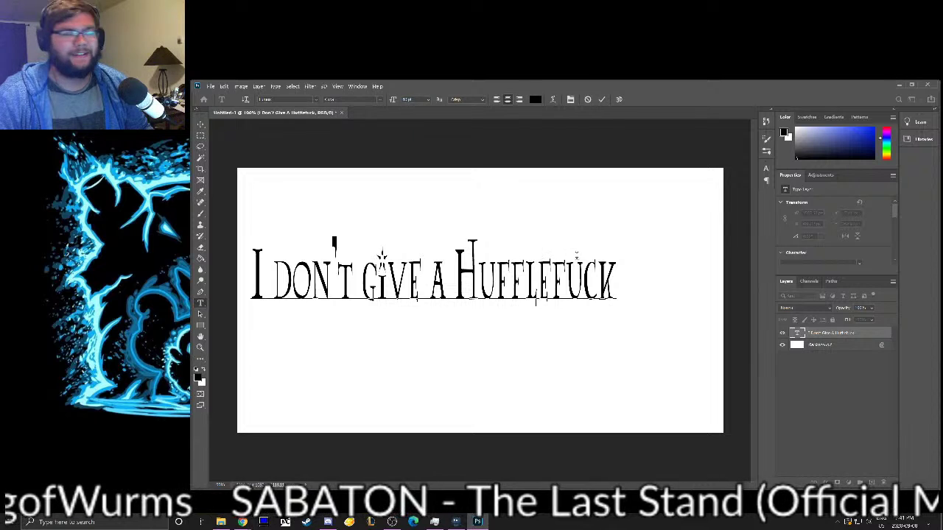
{"action": "left_click", "coordinate": [602, 99]}
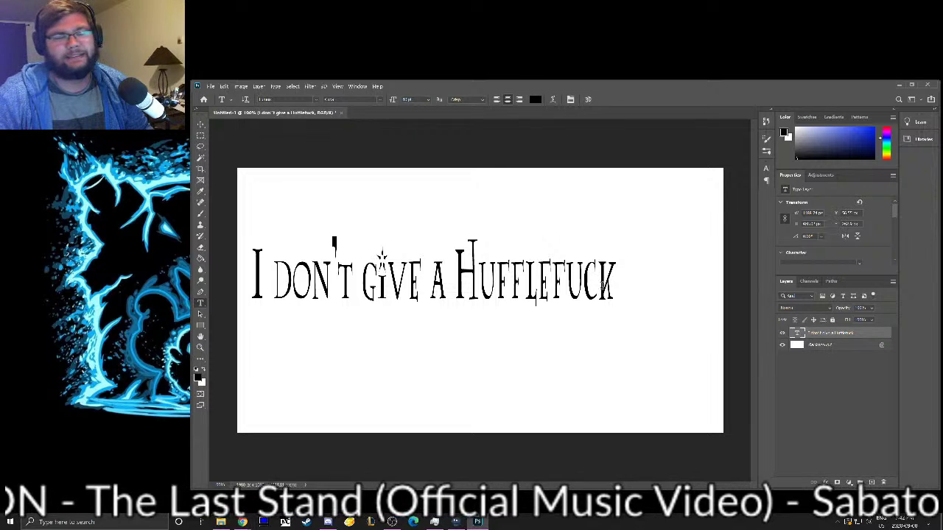
{"action": "triple_click", "coordinate": [601, 286]}
{"action": "key", "text": "BackSpace"}
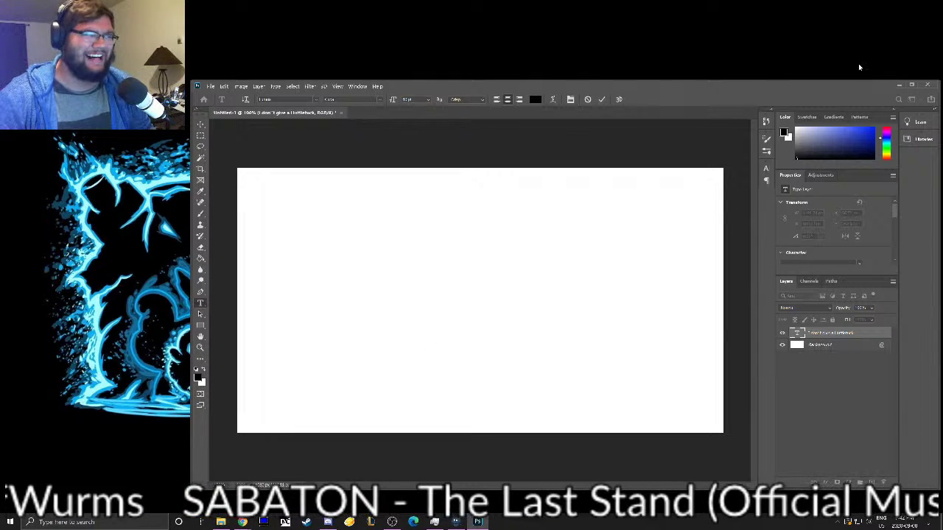
{"action": "left_click", "coordinate": [587, 98]}
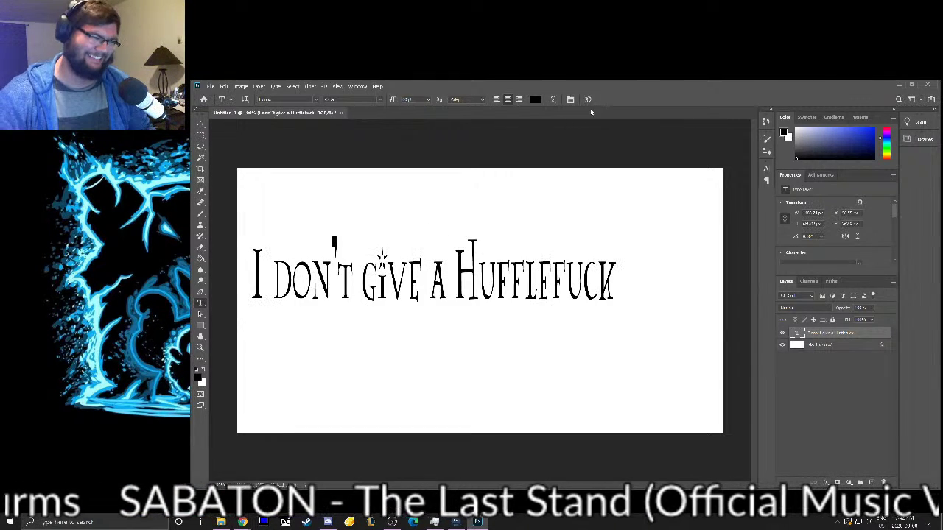
Step: Close the untitled document without saving its changes
{"action": "left_click", "coordinate": [927, 84]}
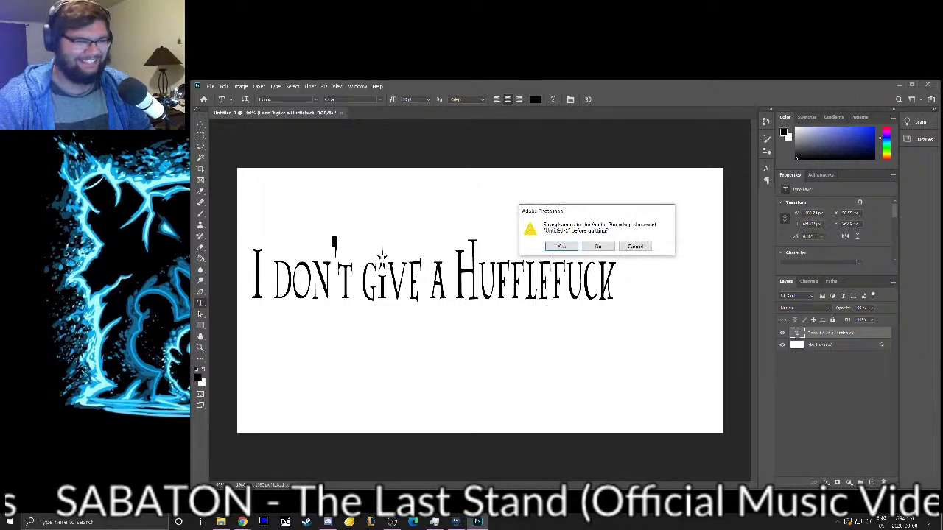
{"action": "left_click", "coordinate": [598, 249]}
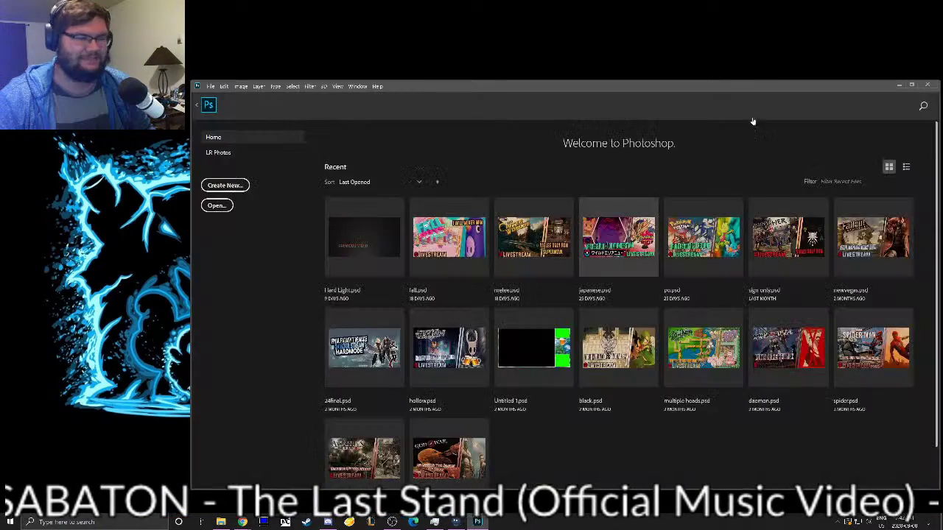
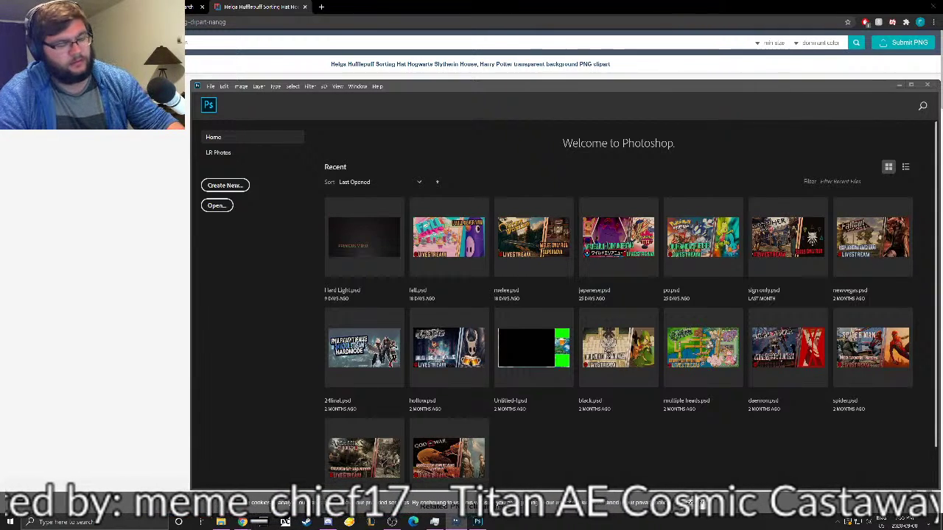
Step: Switch to Chrome and search Google for "titan ae" in a new tab
{"action": "left_click", "coordinate": [302, 5]}
{"action": "left_click", "coordinate": [321, 6]}
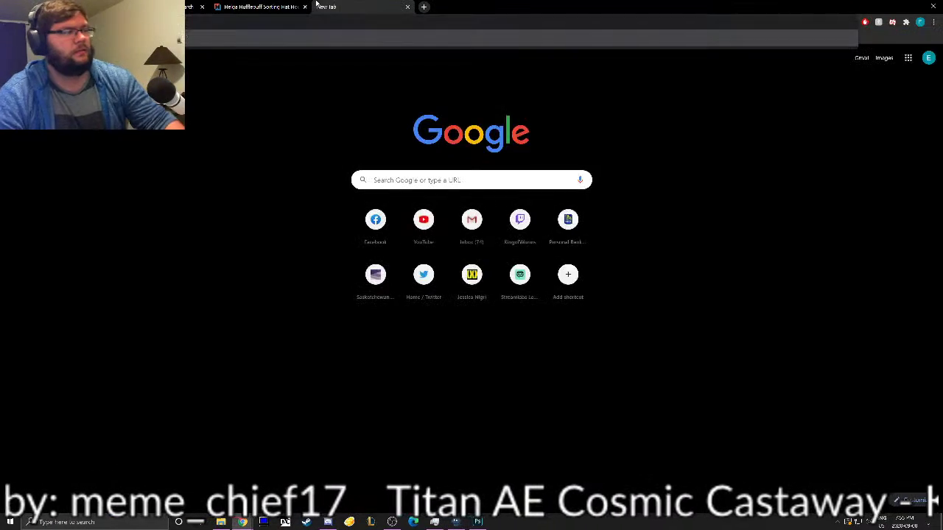
{"action": "type", "text": "titan ae"}
{"action": "key", "text": "Return"}
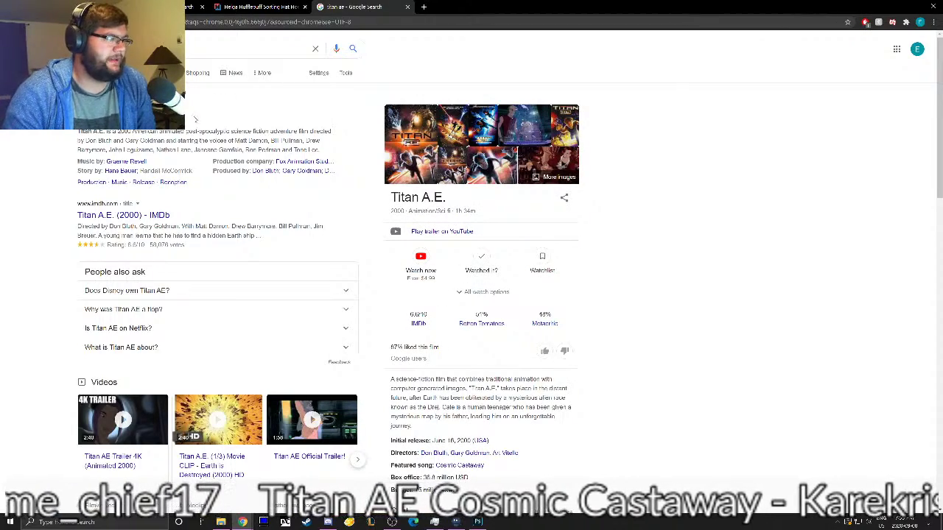
Step: Look through the Titan A.E. image results and close that browser tab
{"action": "left_click", "coordinate": [431, 139]}
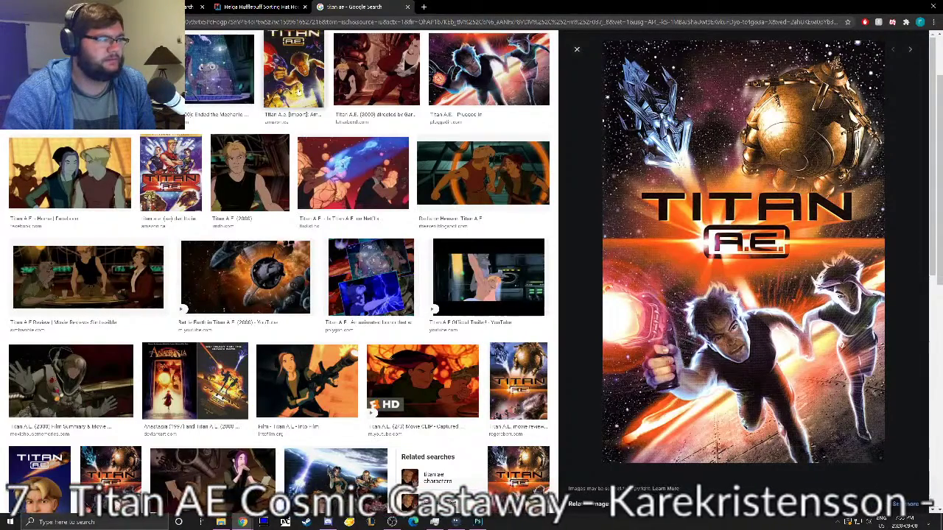
{"action": "scroll", "coordinate": [299, 92], "scroll_direction": "down", "scroll_amount": 1}
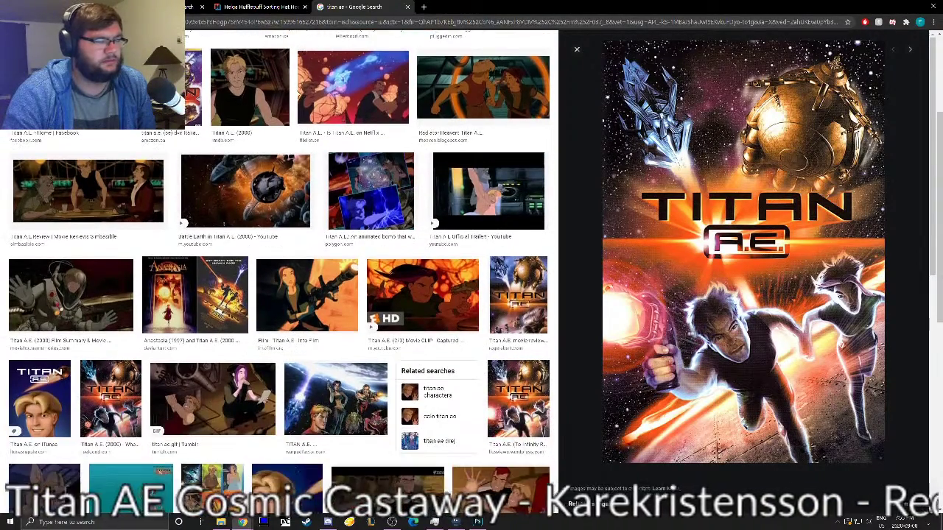
{"action": "scroll", "coordinate": [298, 92], "scroll_direction": "down", "scroll_amount": 3}
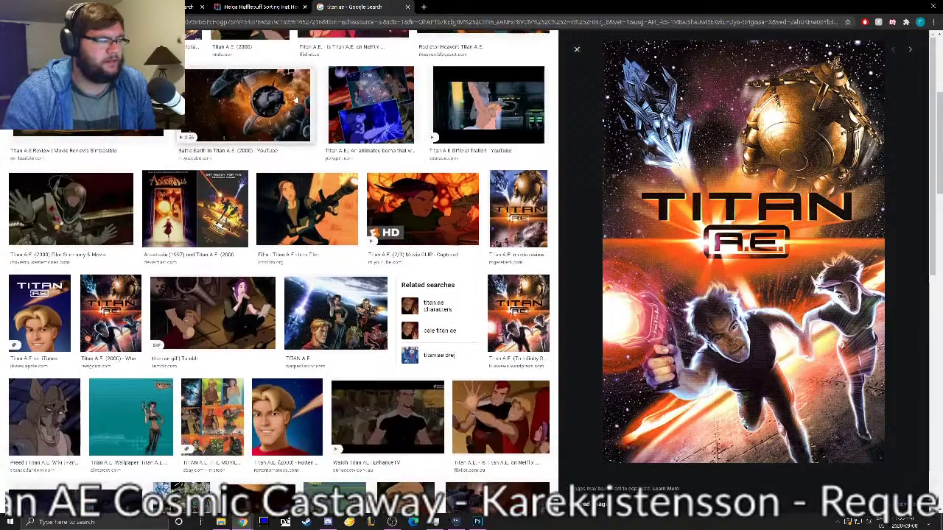
{"action": "scroll", "coordinate": [297, 97], "scroll_direction": "down", "scroll_amount": 2}
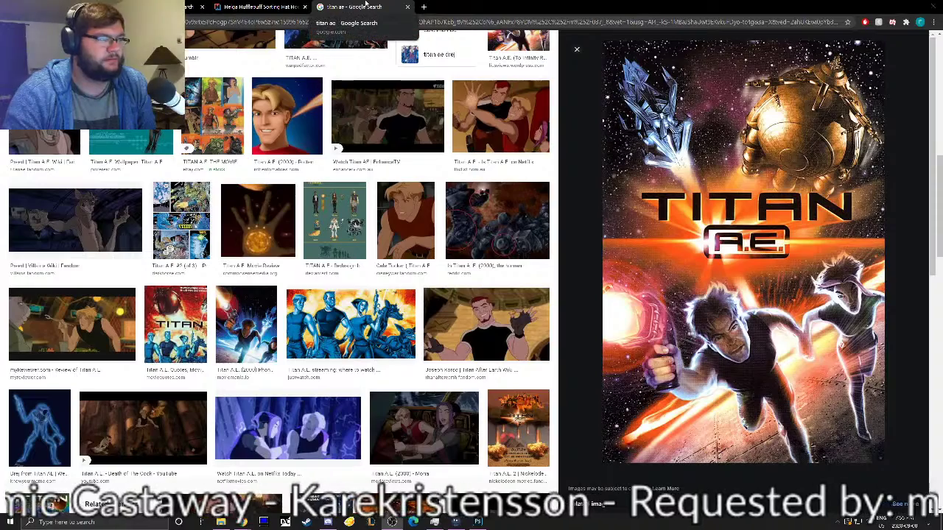
{"action": "scroll", "coordinate": [402, 131], "scroll_direction": "down", "scroll_amount": 3}
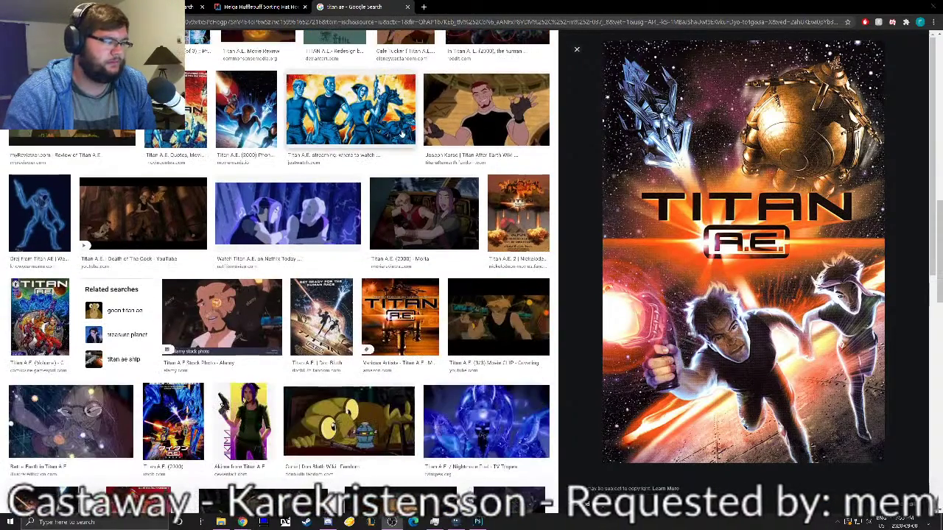
{"action": "scroll", "coordinate": [398, 130], "scroll_direction": "down", "scroll_amount": 2}
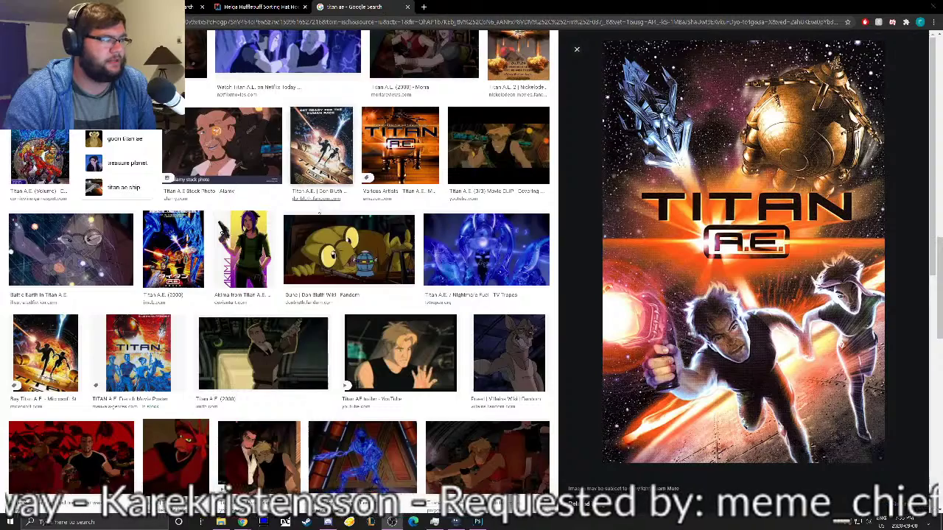
{"action": "scroll", "coordinate": [313, 208], "scroll_direction": "down", "scroll_amount": 3}
{"action": "scroll", "coordinate": [312, 199], "scroll_direction": "down", "scroll_amount": 3}
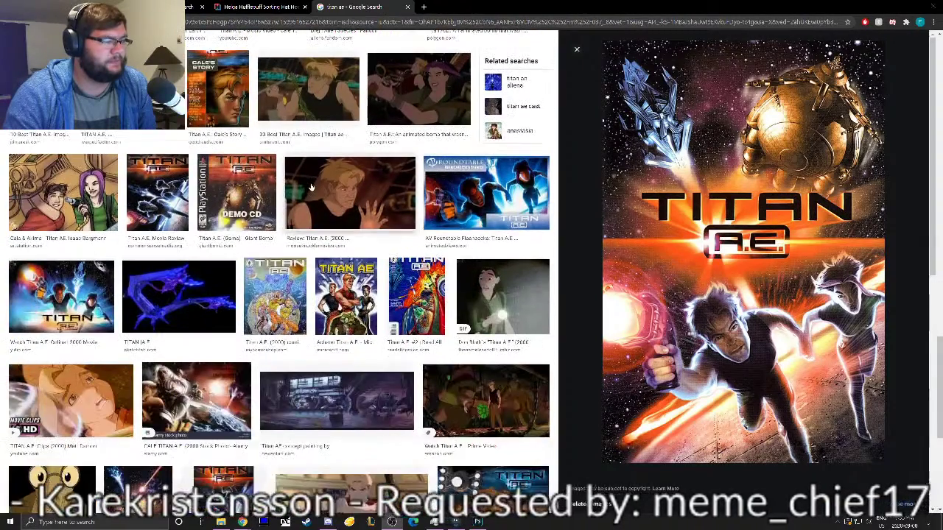
{"action": "middle_click", "coordinate": [350, 6]}
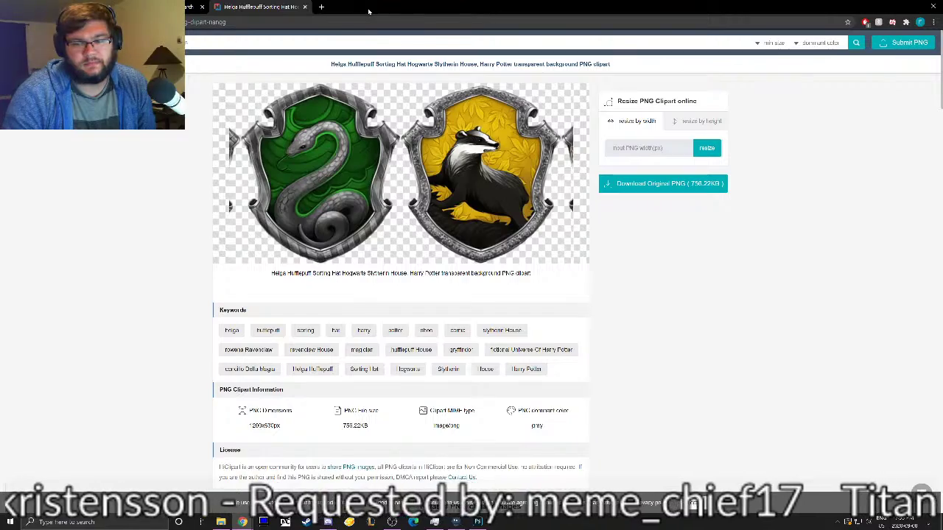
Step: Bring up the Hufflepuff logo image results, switch to Photoshop and create a new 1980 x 1080 px document with a white background
{"action": "left_click", "coordinate": [197, 7]}
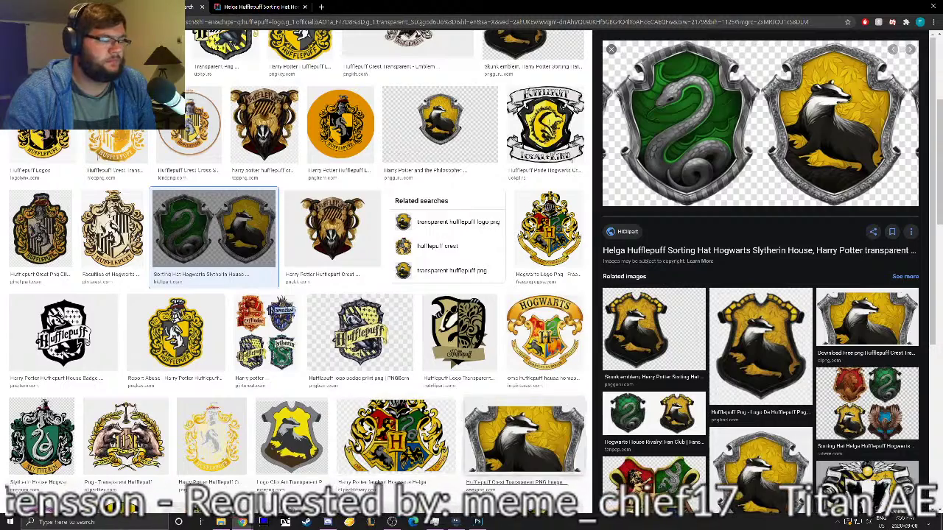
{"action": "key", "text": "alt+Tab"}
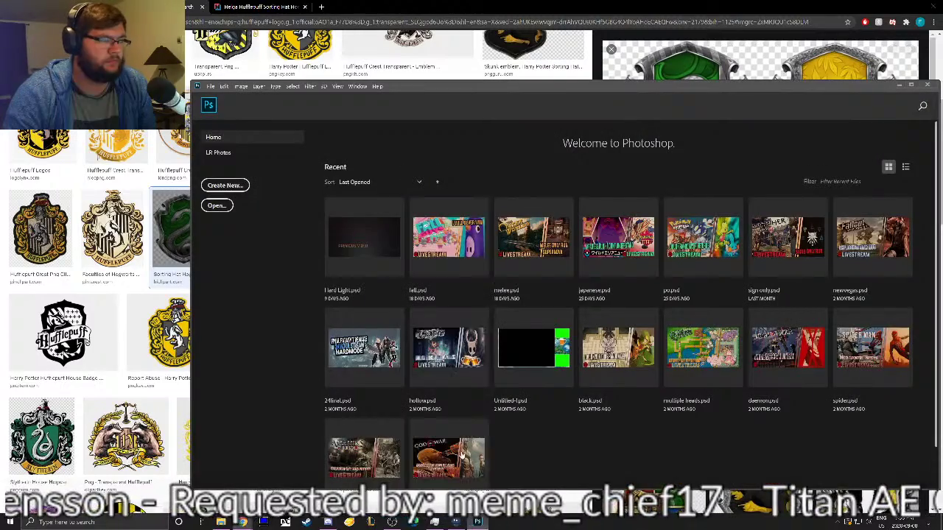
{"action": "left_click", "coordinate": [225, 186]}
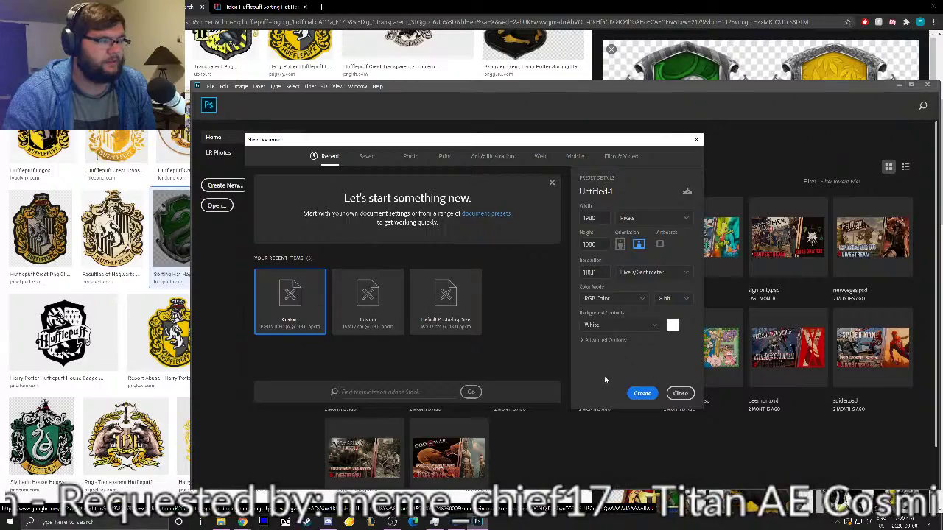
{"action": "left_click", "coordinate": [632, 395]}
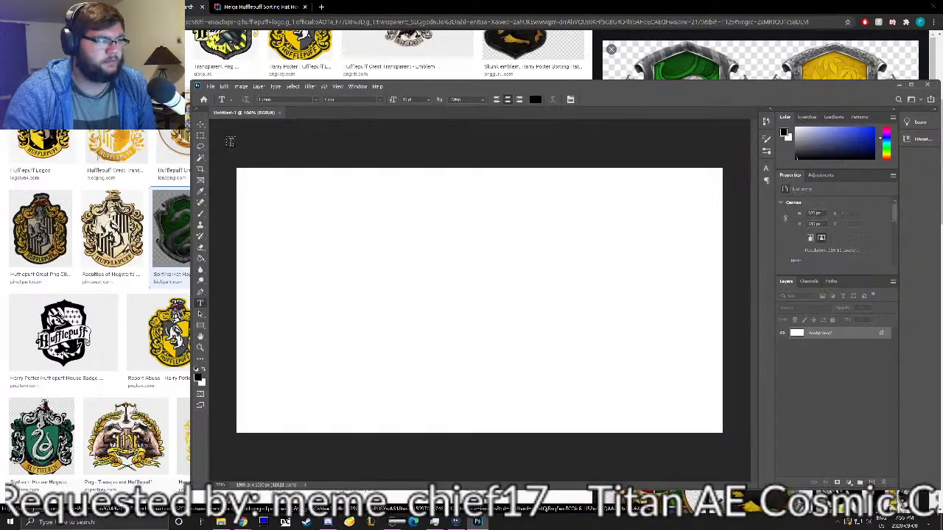
Step: Start a text line in the left half of the blank canvas, replacing the placeholder text with "I"
{"action": "left_click", "coordinate": [312, 289]}
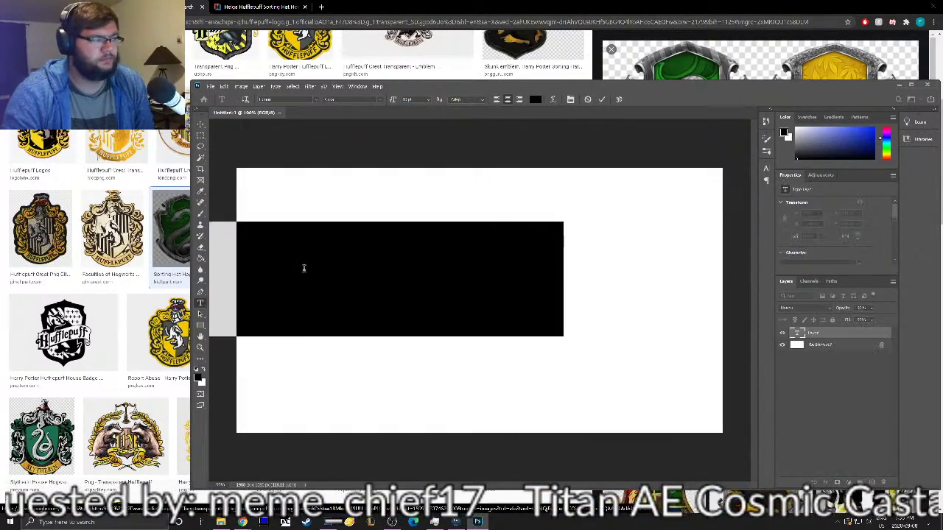
{"action": "left_click", "coordinate": [339, 262]}
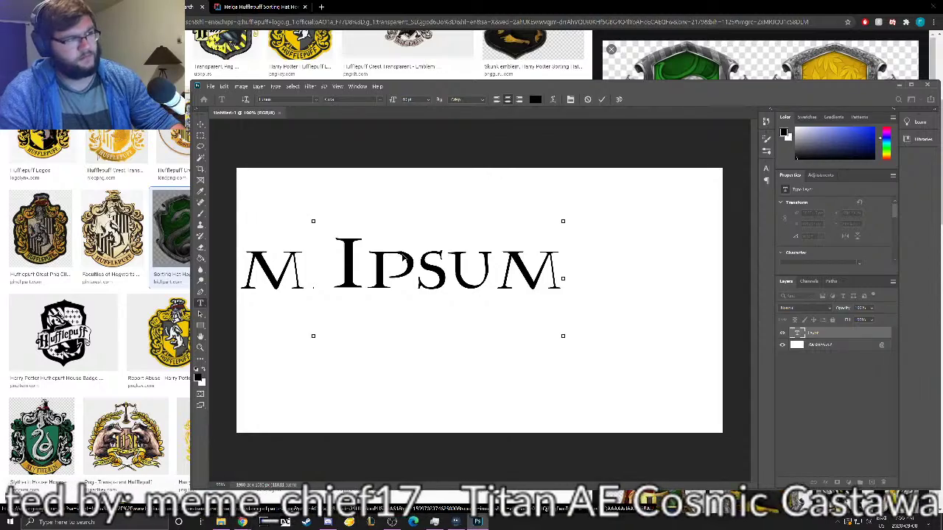
{"action": "key", "text": "ctrl+a"}
{"action": "type", "text": "I"}
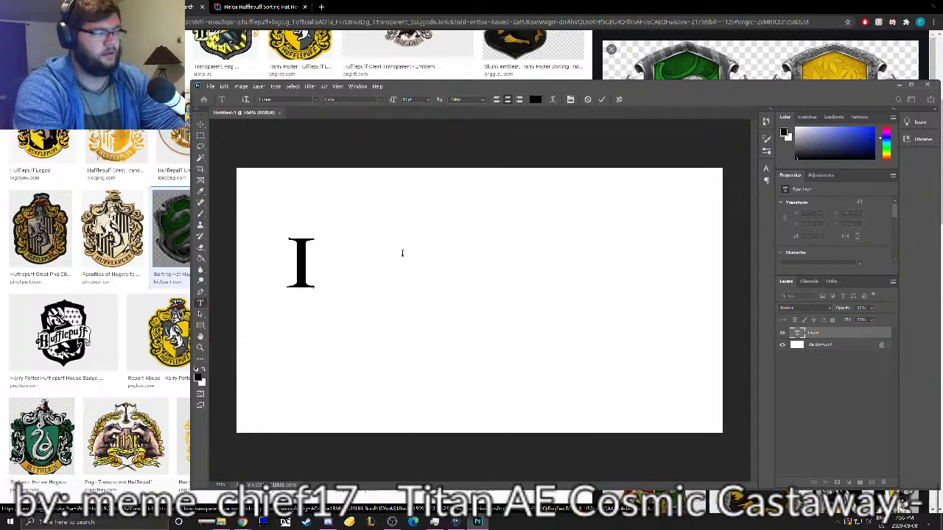
{"action": "type", "text": "DONT"}
{"action": "key", "text": "BackSpace"}
{"action": "key", "text": "BackSpace"}
{"action": "key", "text": "BackSpace"}
{"action": "key", "text": "BackSpace"}
{"action": "key", "text": "BackSpace"}
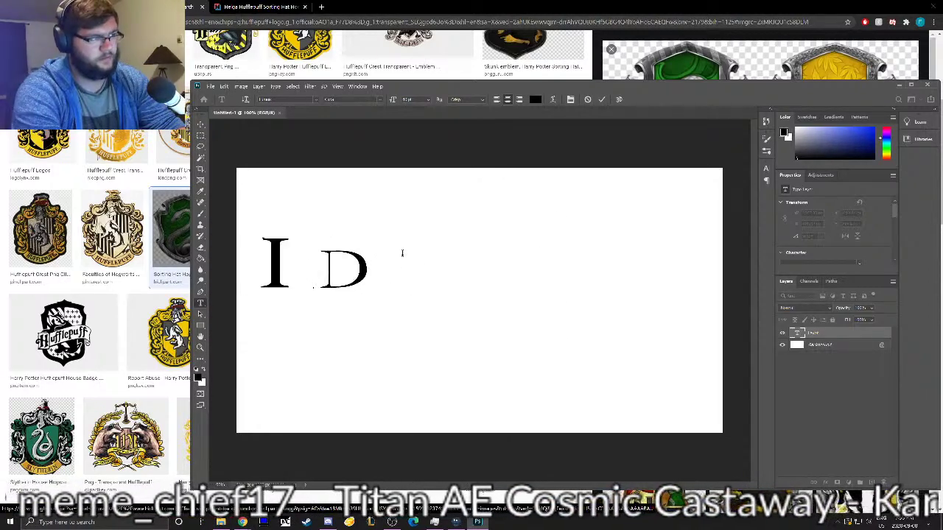
{"action": "type", "text": "DON"}
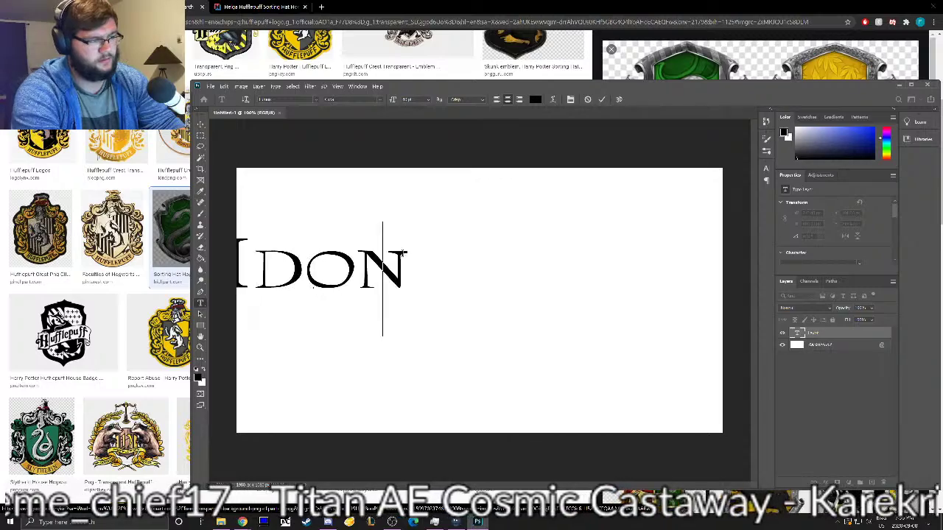
{"action": "key", "text": "BackSpace"}
{"action": "key", "text": "BackSpace"}
{"action": "key", "text": "BackSpace"}
{"action": "key", "text": "BackSpace"}
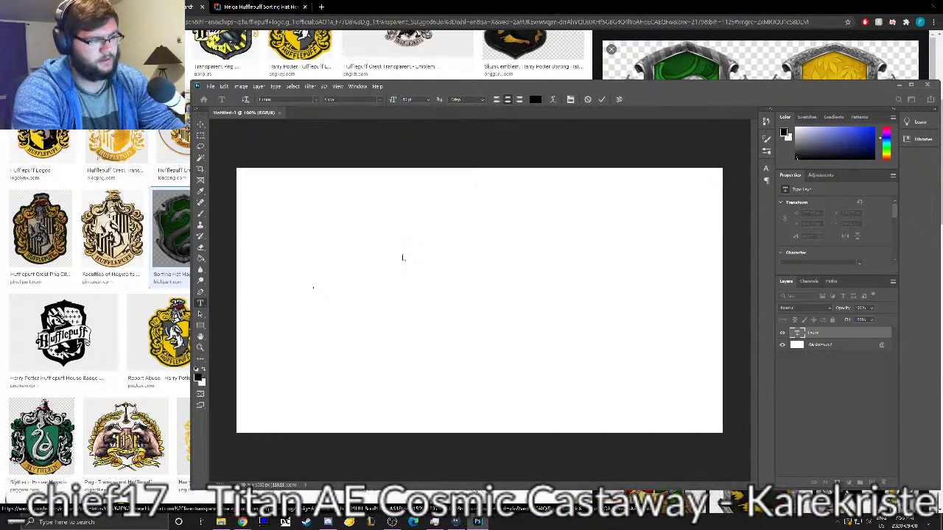
Step: Enter the phrase "I Don't give a hufflefuck" as the text line on the canvas
{"action": "type", "text": "DONT"}
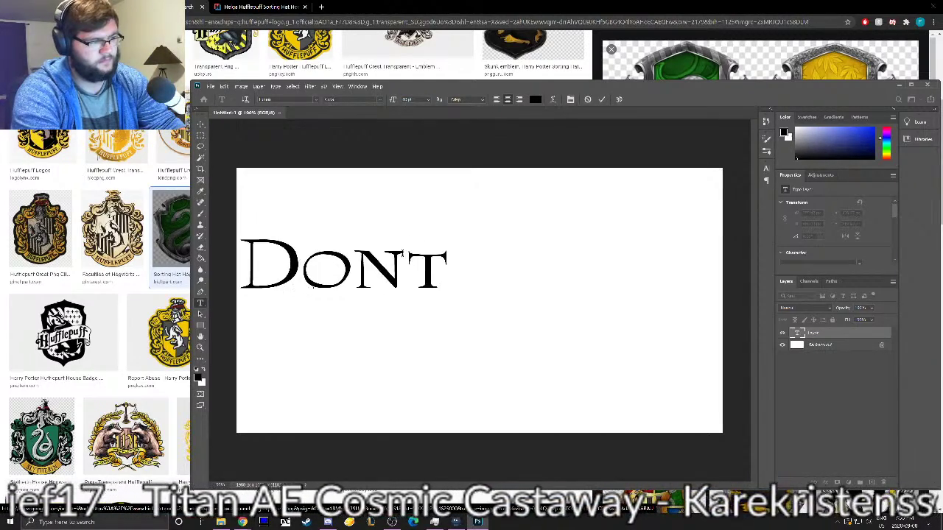
{"action": "key", "text": "BackSpace"}
{"action": "key", "text": "BackSpace"}
{"action": "type", "text": "N'T"}
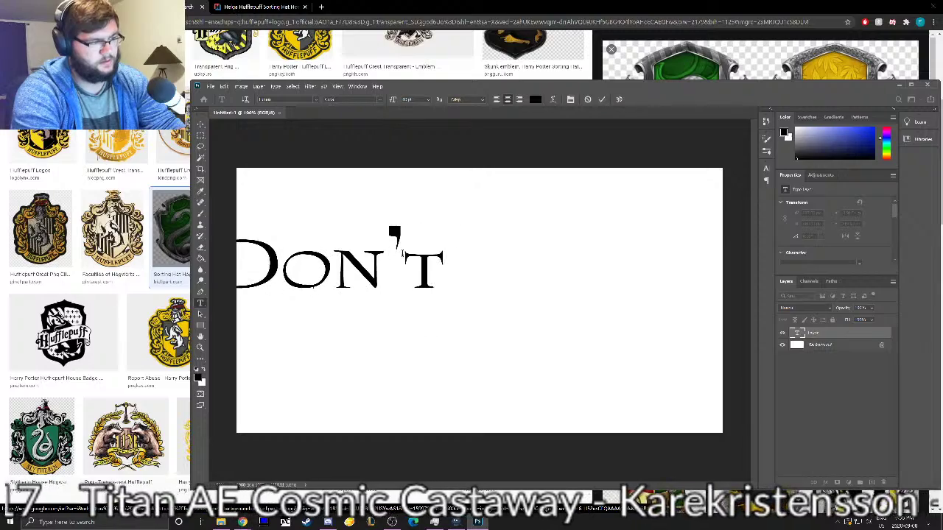
{"action": "type", "text": " GIVE A"}
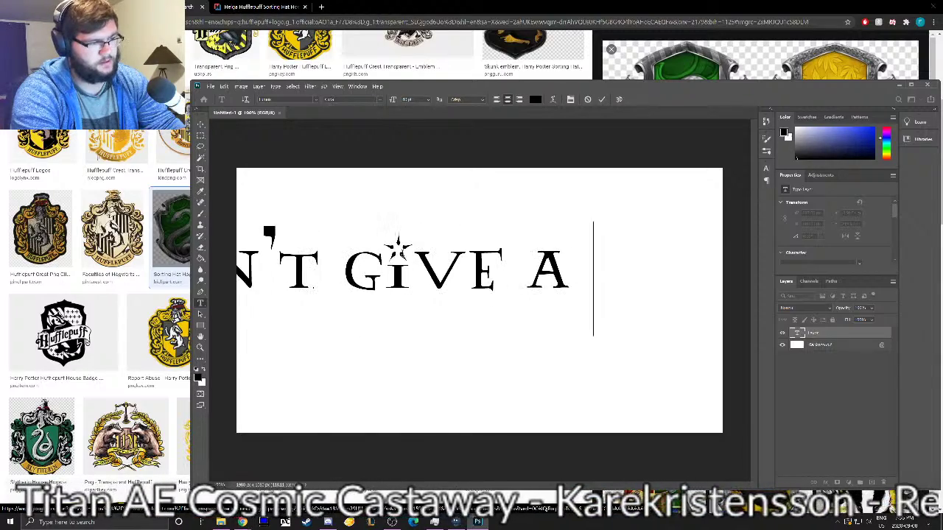
{"action": "key", "text": "BackSpace"}
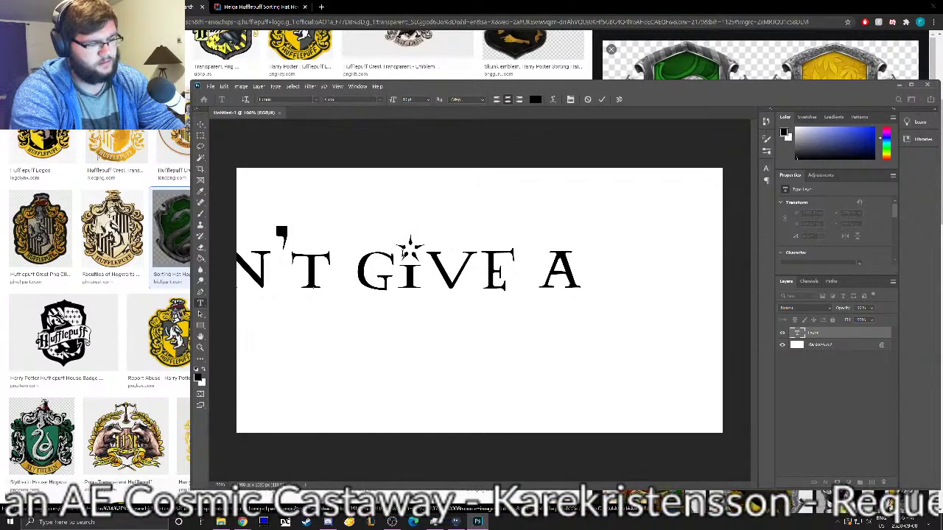
{"action": "type", "text": "HUFFLE"}
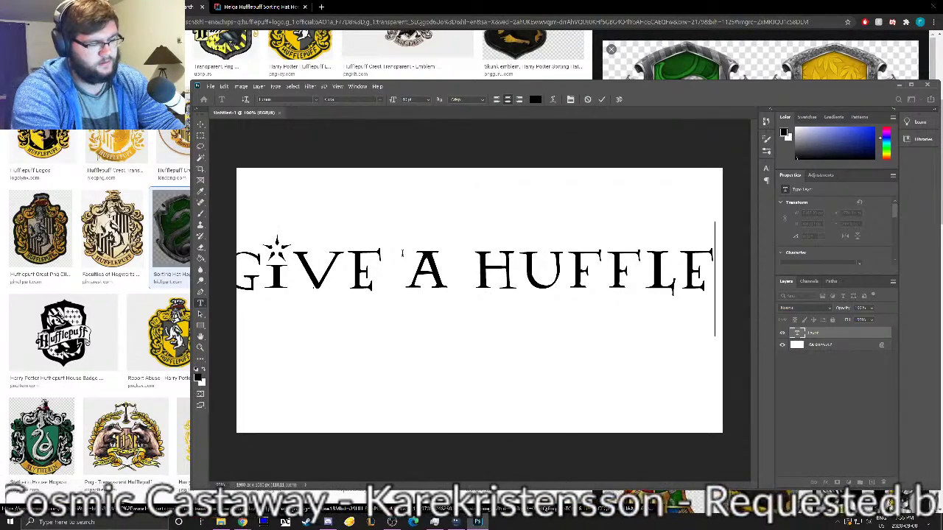
{"action": "type", "text": "FUCK"}
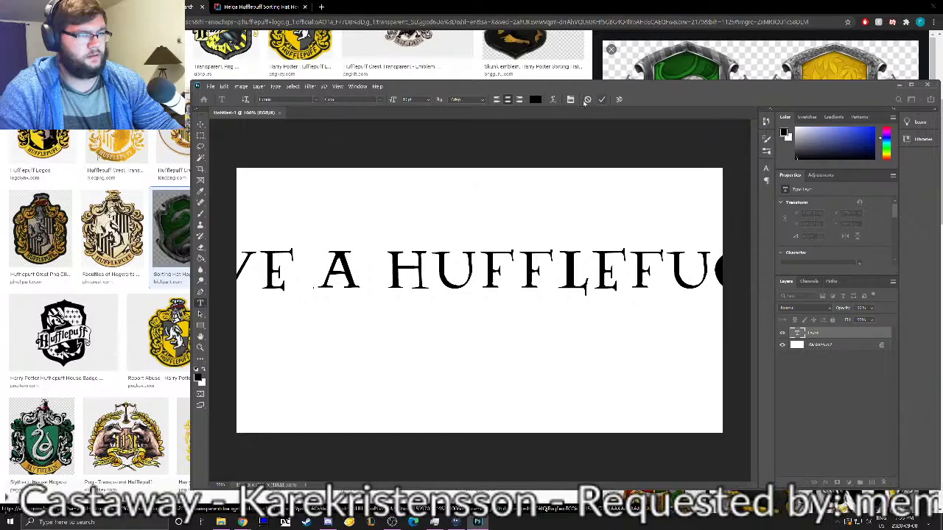
Step: Change the font of the whole text line to Harry P and commit the text
{"action": "key", "text": "ctrl+a"}
{"action": "left_click", "coordinate": [315, 101]}
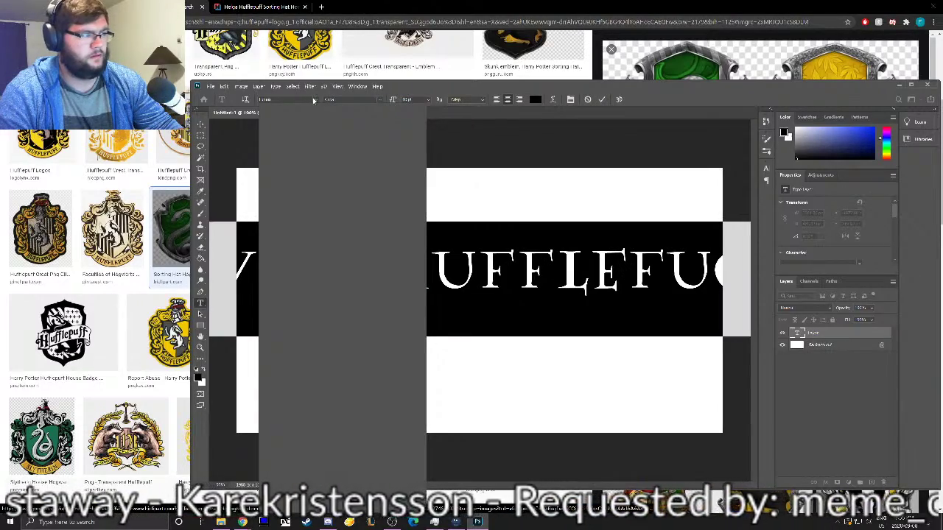
{"action": "left_click", "coordinate": [314, 100]}
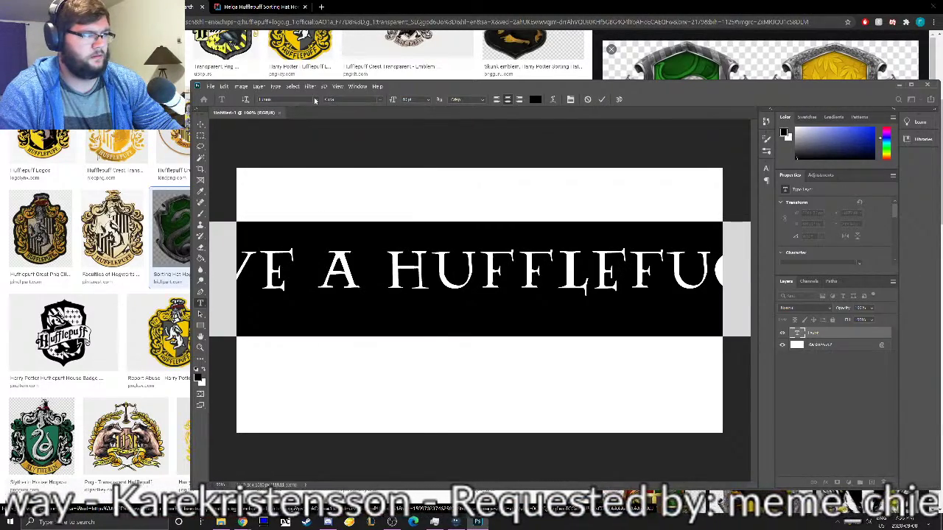
{"action": "left_click", "coordinate": [315, 100]}
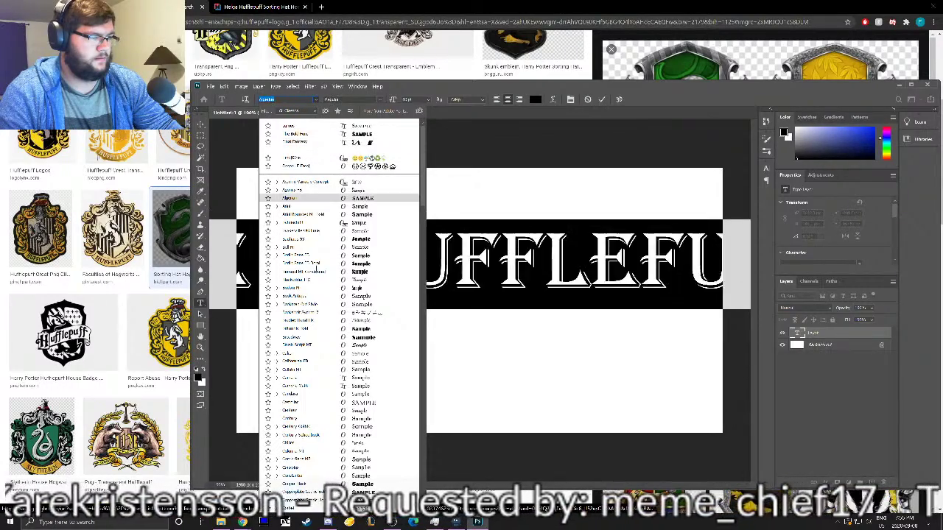
{"action": "scroll", "coordinate": [339, 294], "scroll_direction": "down", "scroll_amount": 1}
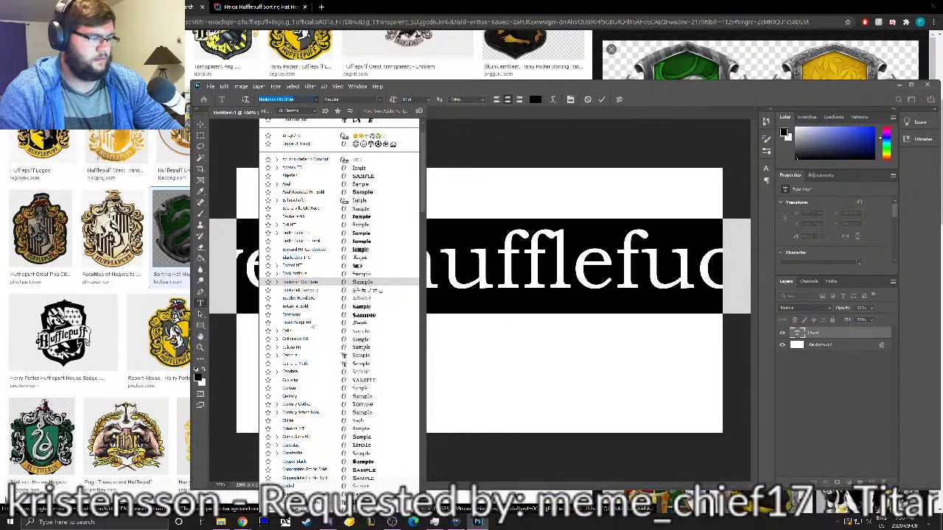
{"action": "scroll", "coordinate": [319, 316], "scroll_direction": "down", "scroll_amount": 3}
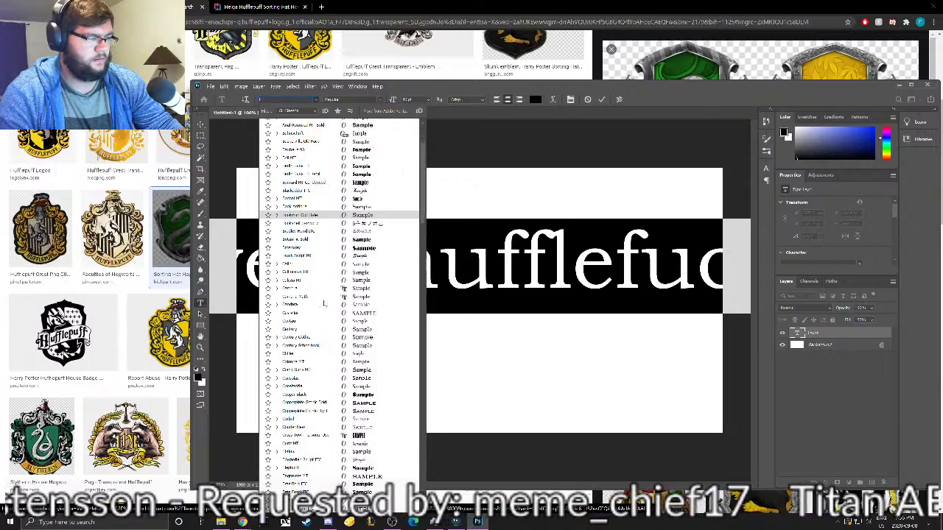
{"action": "scroll", "coordinate": [323, 296], "scroll_direction": "down", "scroll_amount": 15}
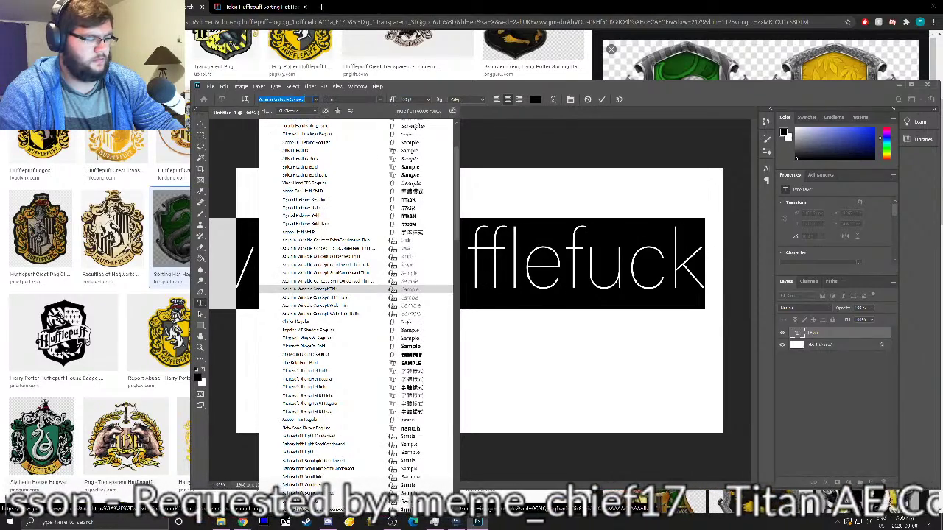
{"action": "left_click", "coordinate": [323, 289]}
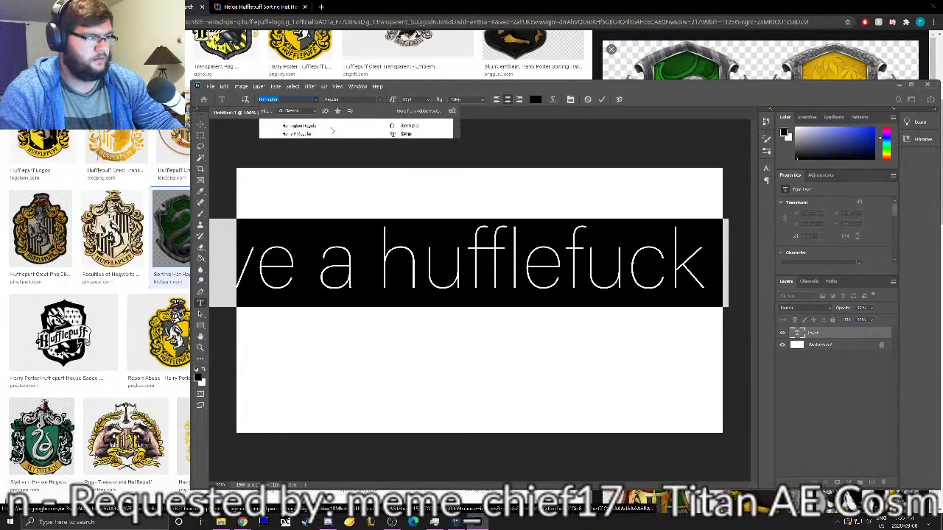
{"action": "left_click", "coordinate": [313, 134]}
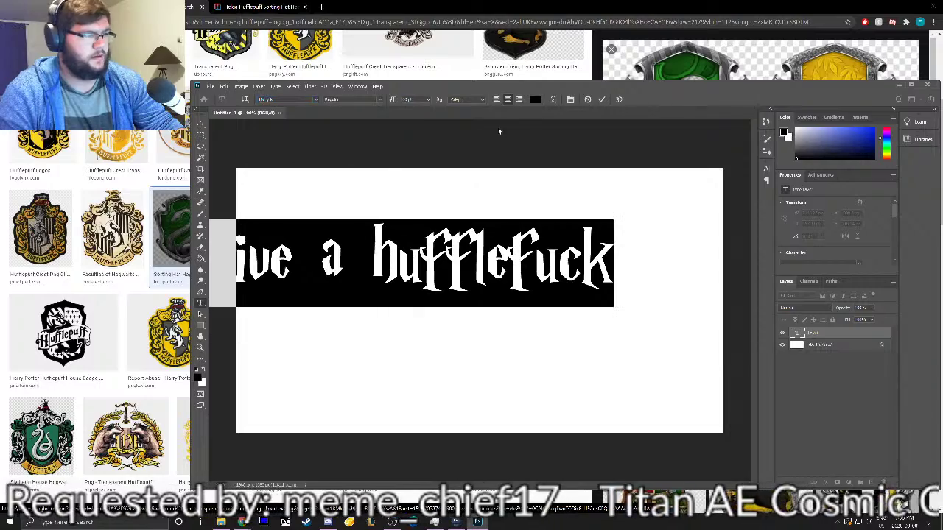
{"action": "left_click", "coordinate": [601, 98]}
Step: Transform the text line, narrowing it horizontally and centring it so the whole phrase fits within the canvas width
{"action": "key", "text": "ctrl+t"}
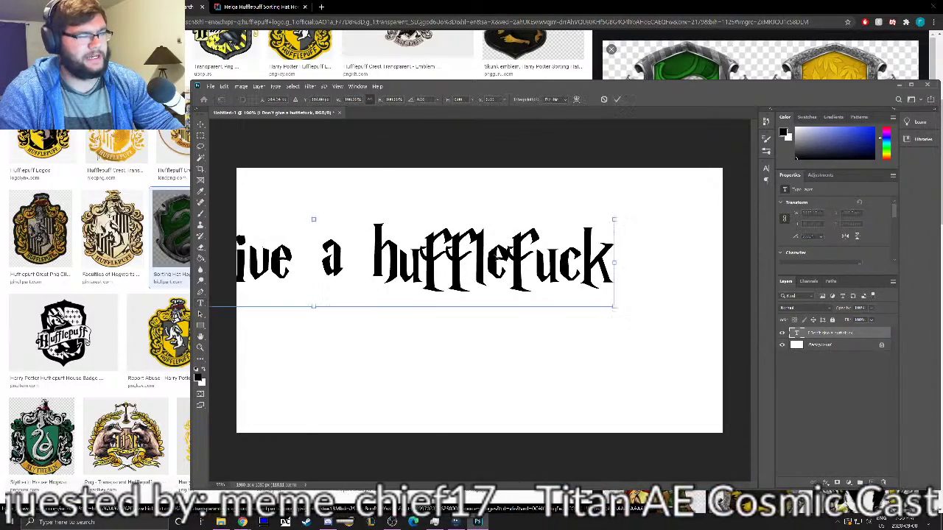
{"action": "left_click_drag", "start_coordinate": [244, 258], "coordinate": [456, 265]}
{"action": "left_click_drag", "start_coordinate": [625, 268], "coordinate": [453, 282]}
{"action": "left_click_drag", "start_coordinate": [694, 284], "coordinate": [664, 269]}
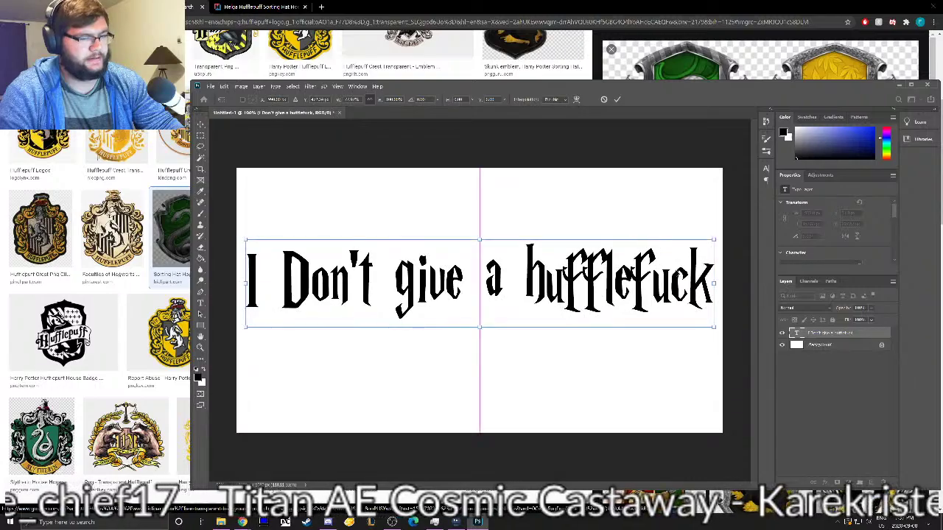
{"action": "left_click", "coordinate": [617, 99]}
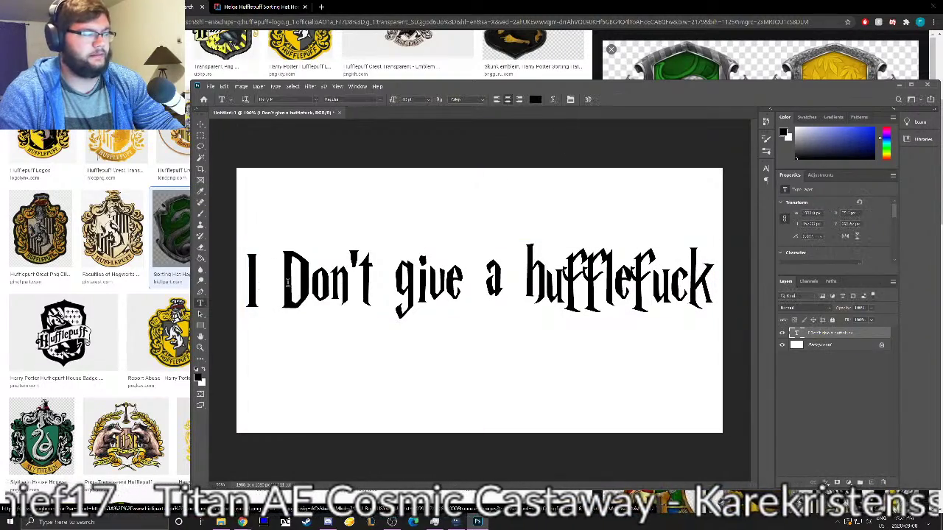
Step: Recapitalize the phrase as "I don't give a Hufflefuck", comparing it with the wooden sign on the Etsy page in Chrome
{"action": "left_click_drag", "start_coordinate": [312, 284], "coordinate": [280, 283]}
{"action": "type", "text": "d"}
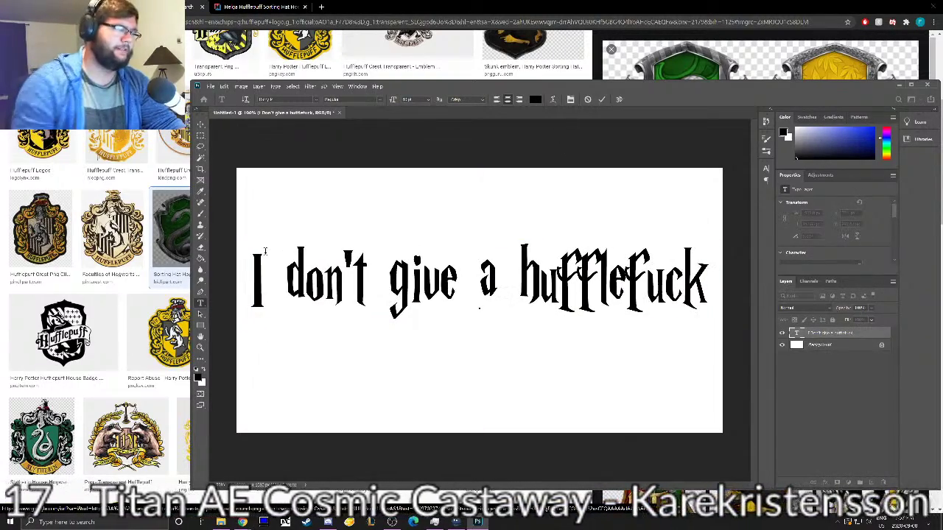
{"action": "key", "text": "alt+Tab"}
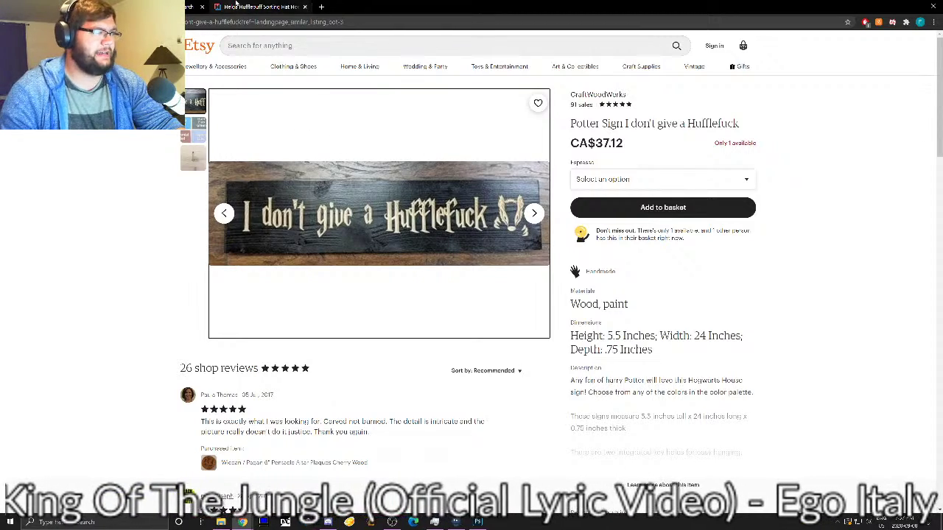
{"action": "left_click", "coordinate": [479, 521]}
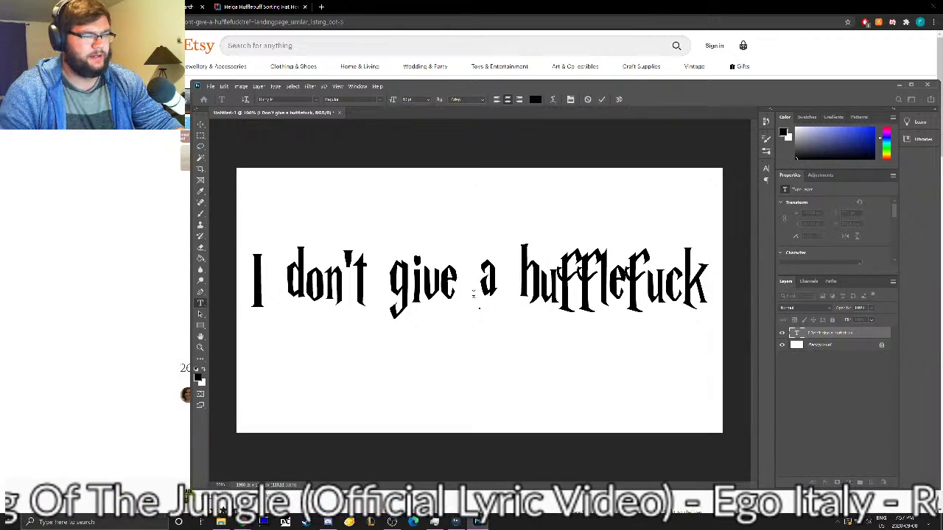
{"action": "left_click", "coordinate": [364, 3]}
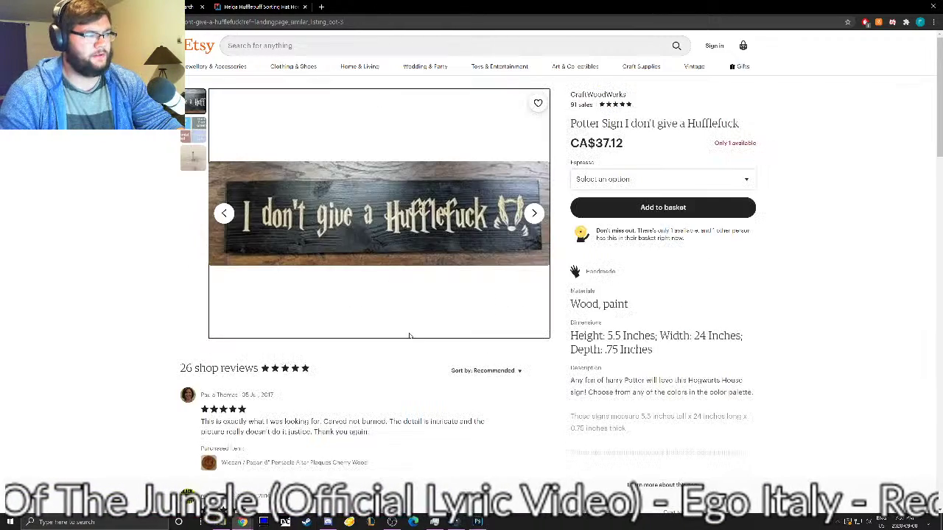
{"action": "left_click", "coordinate": [479, 521]}
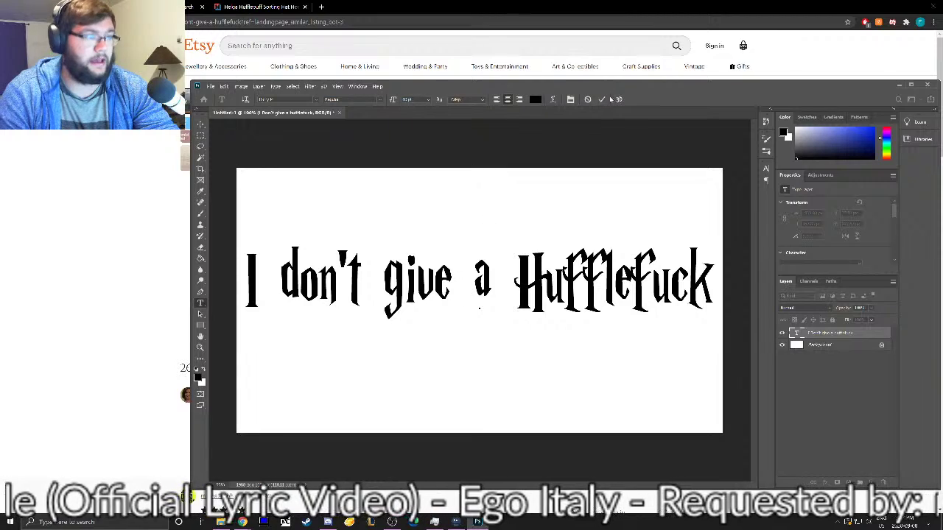
{"action": "left_click", "coordinate": [575, 4]}
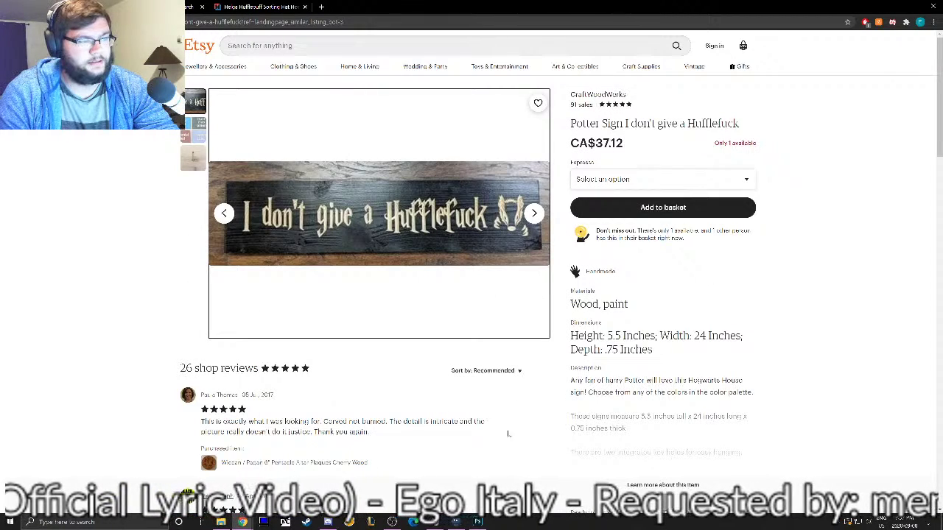
{"action": "left_click", "coordinate": [478, 522]}
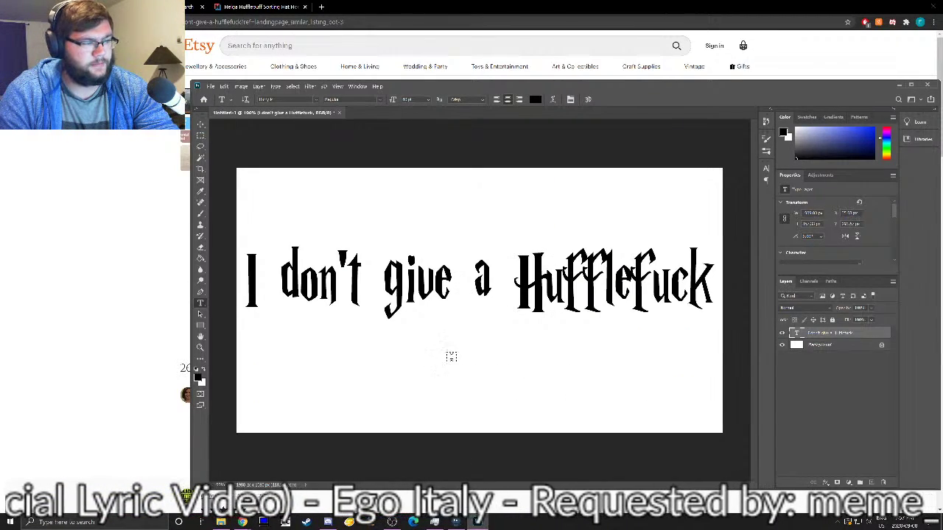
Step: Toggle the visibility of the white Background layer to preview the text on transparency, leaving the layer shown
{"action": "left_click", "coordinate": [783, 345]}
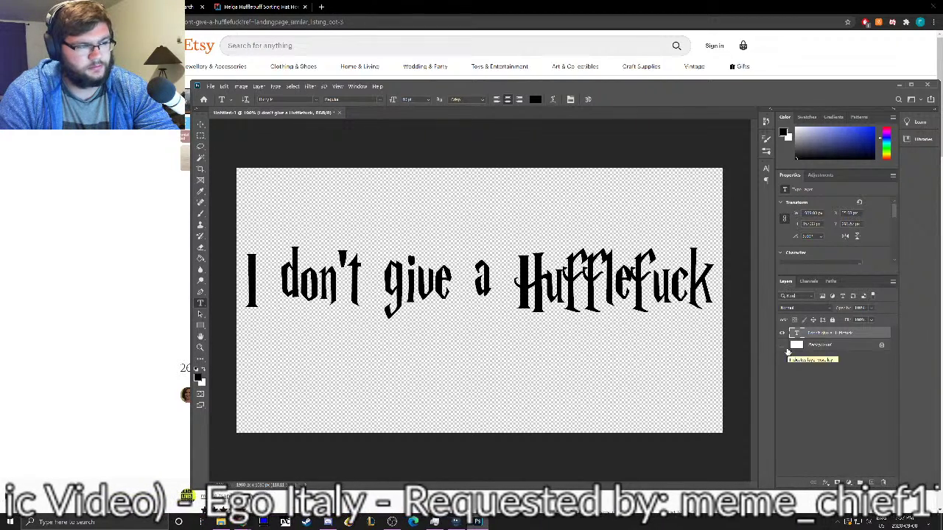
{"action": "left_click", "coordinate": [784, 347]}
{"action": "left_click", "coordinate": [786, 349]}
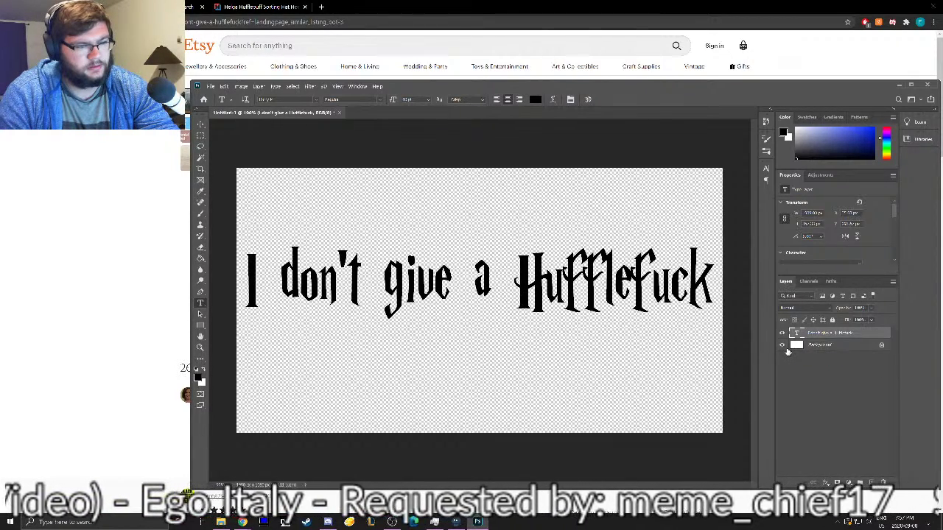
{"action": "left_click", "coordinate": [786, 349]}
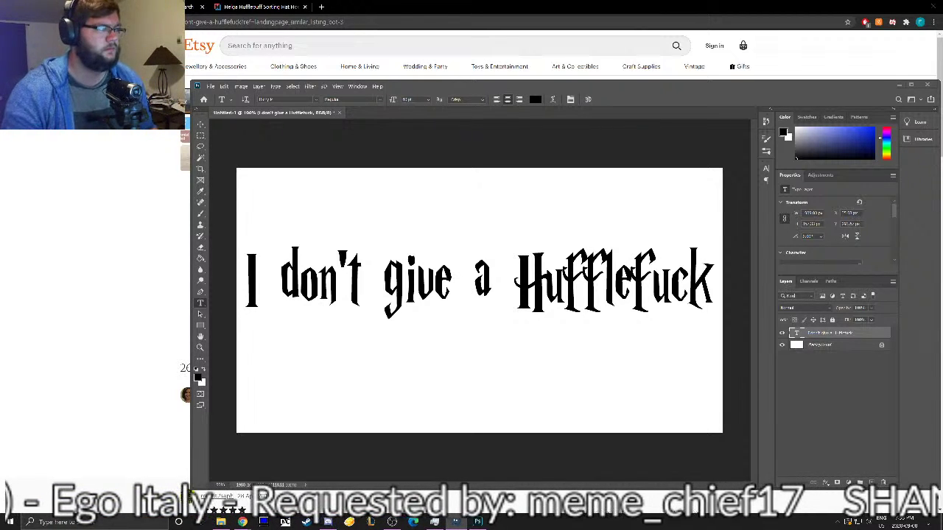
Step: Set up saving the design under a new file in JPEG format with the file name hufflefuck
{"action": "left_click", "coordinate": [211, 86]}
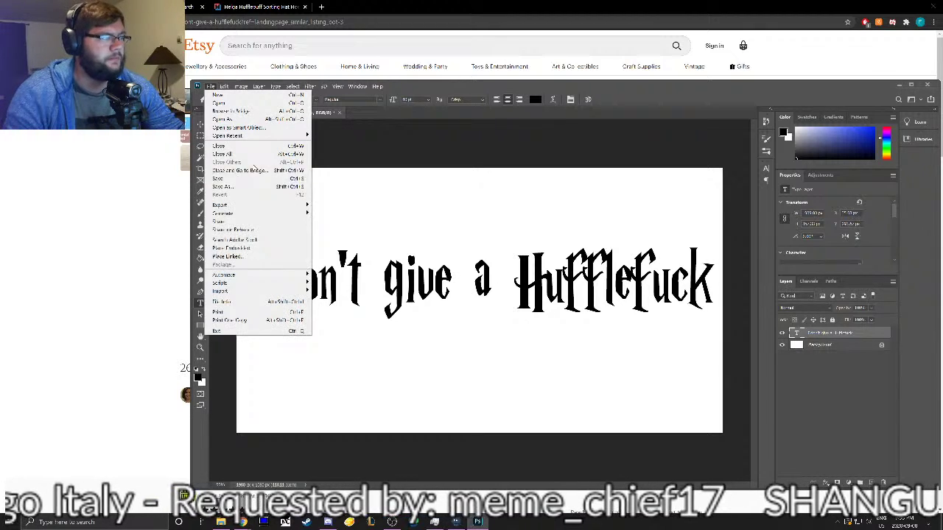
{"action": "left_click", "coordinate": [256, 186]}
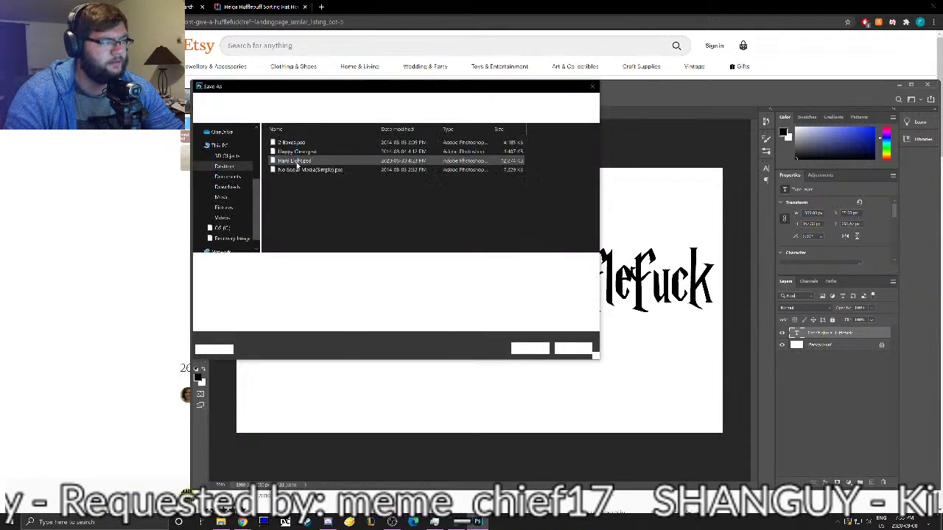
{"action": "left_click", "coordinate": [294, 275]}
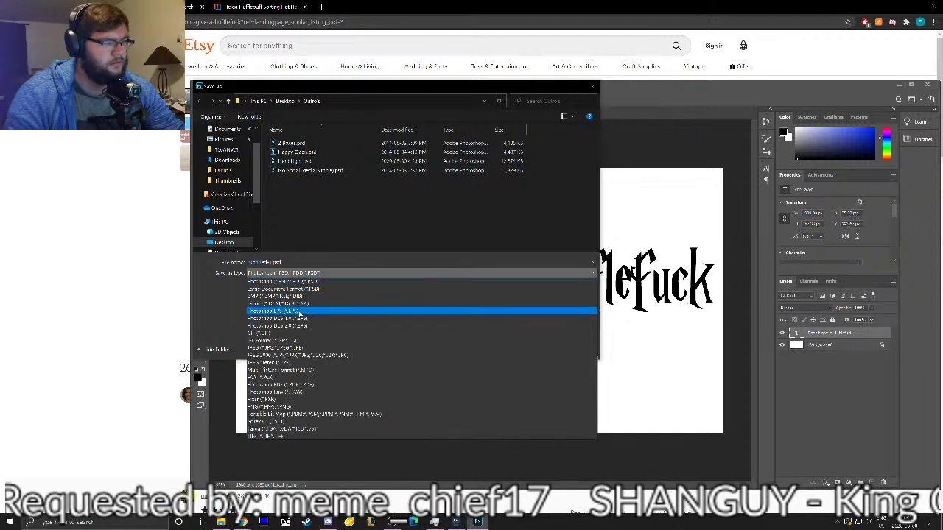
{"action": "left_click", "coordinate": [296, 344]}
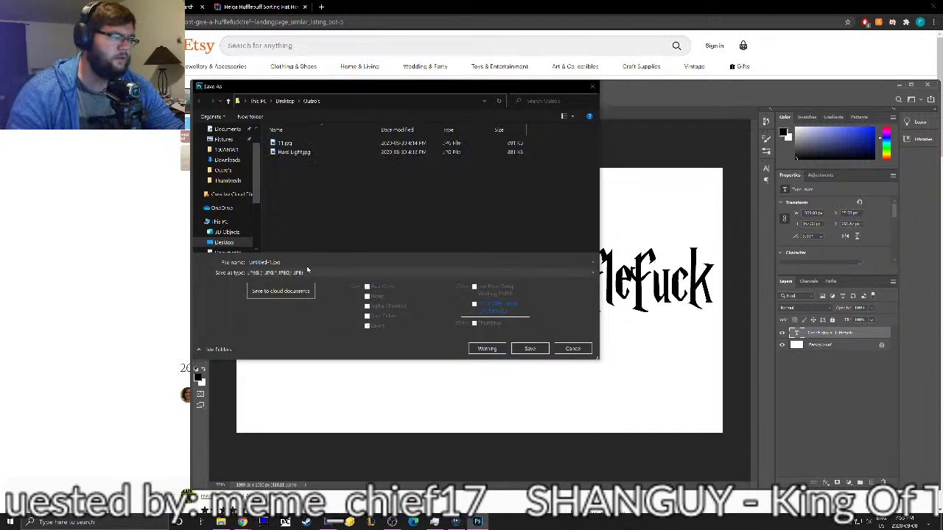
{"action": "double_click", "coordinate": [264, 262]}
{"action": "type", "text": "h"}
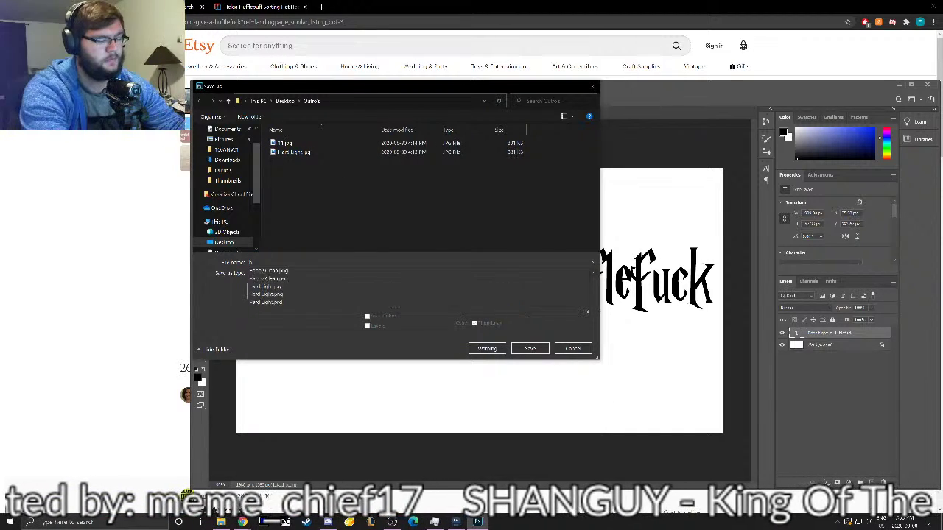
{"action": "type", "text": "ufflefuck"}
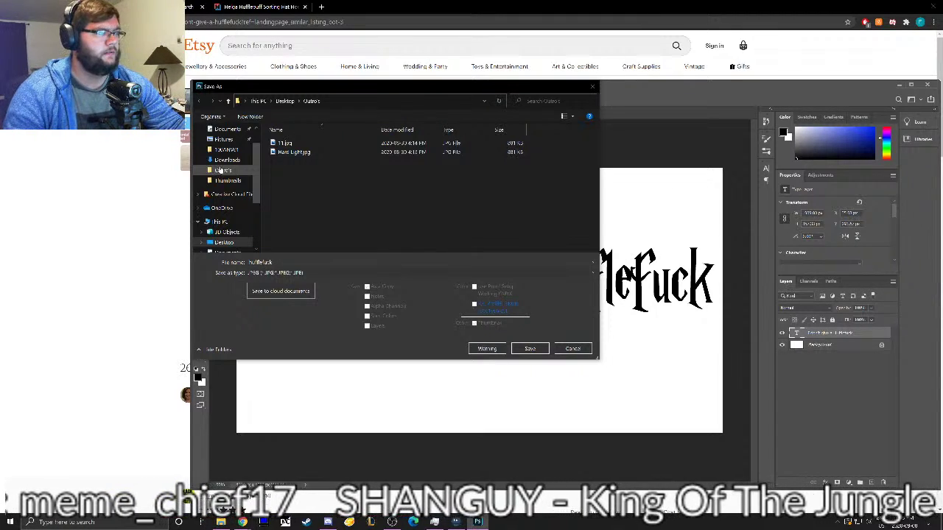
Step: Choose the Desktop as the destination and save the JPEG at quality 8 (High) with the Baseline ("Standard") format option
{"action": "scroll", "coordinate": [217, 174], "scroll_direction": "up", "scroll_amount": 2}
{"action": "left_click", "coordinate": [224, 146]}
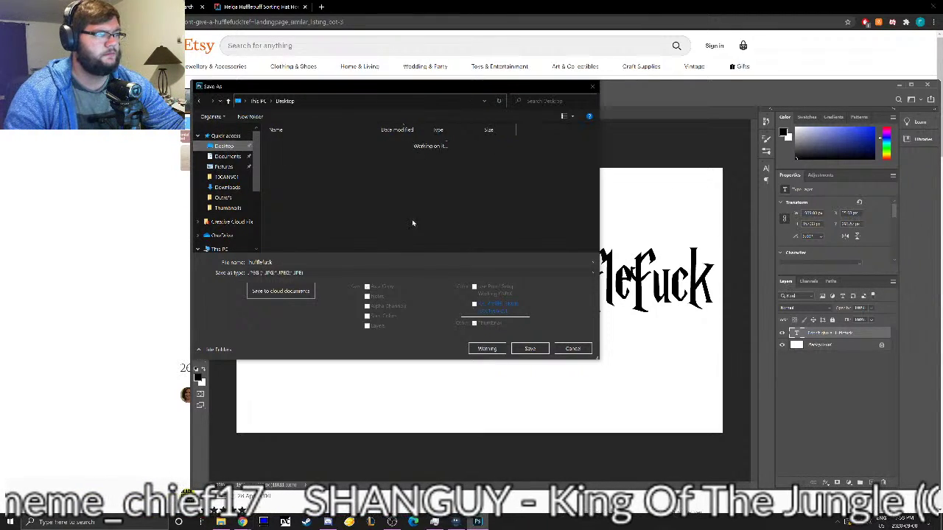
{"action": "left_click", "coordinate": [528, 348]}
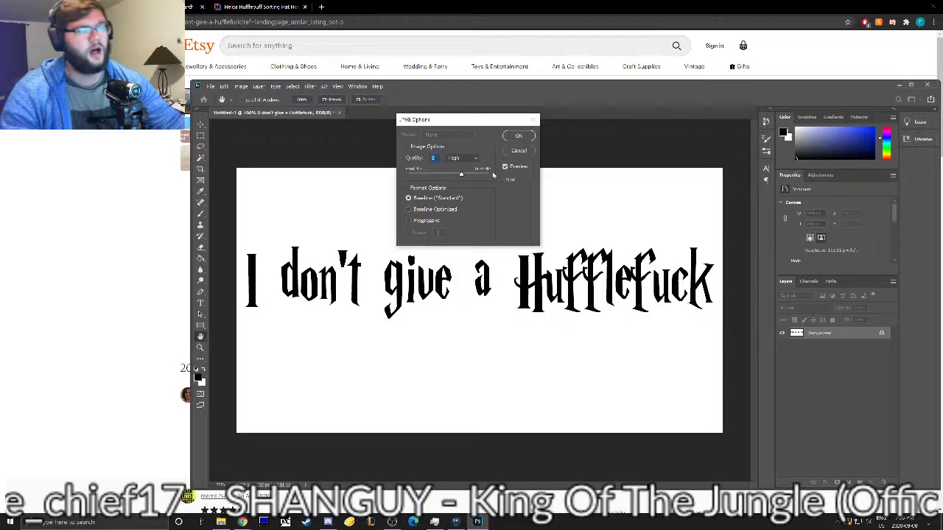
{"action": "left_click", "coordinate": [511, 136]}
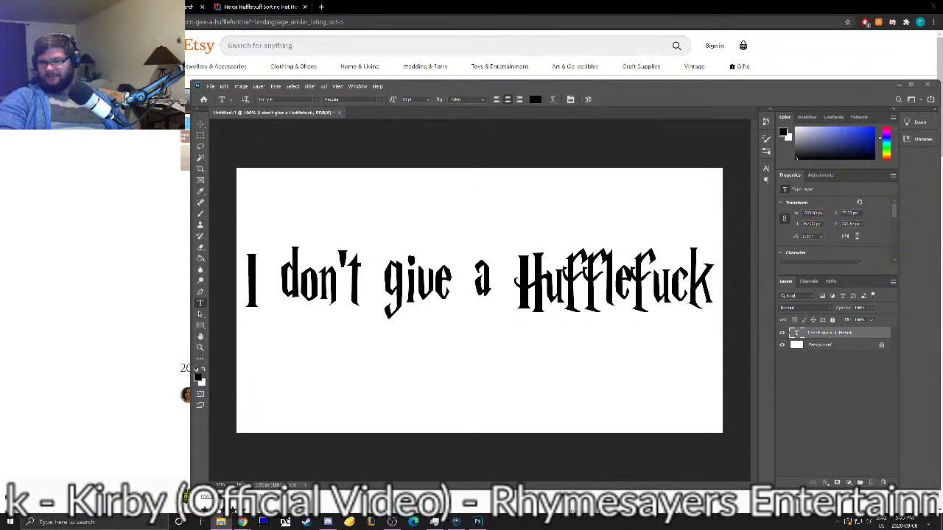
{"action": "key", "text": "super+d"}
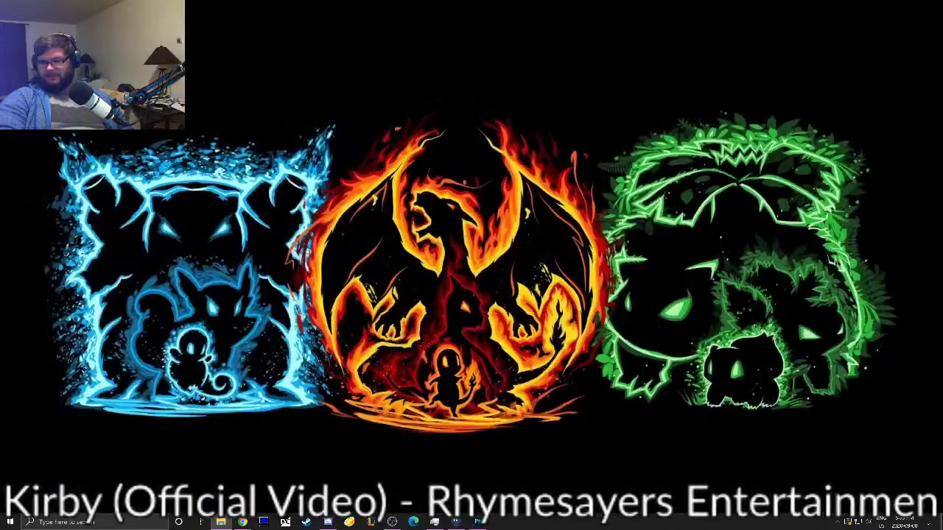
{"action": "key", "text": "super+d"}
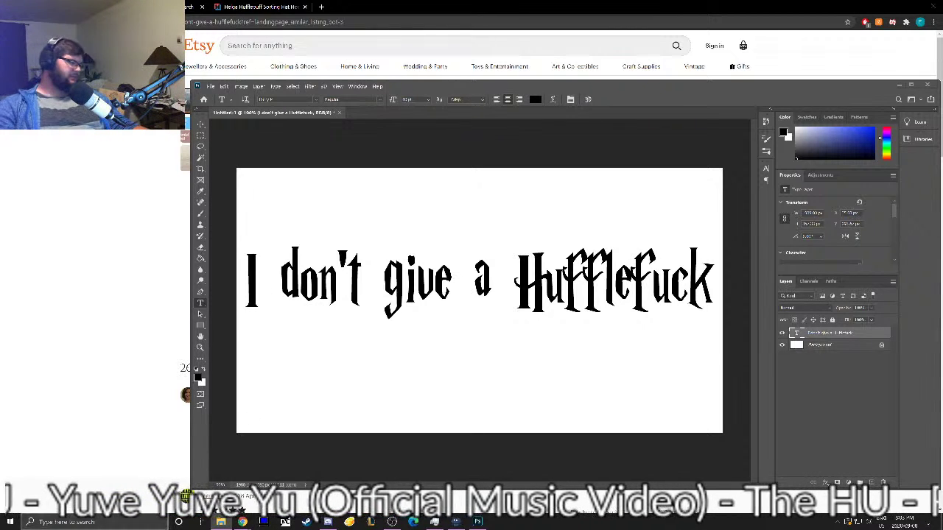
{"action": "right_click", "coordinate": [220, 522]}
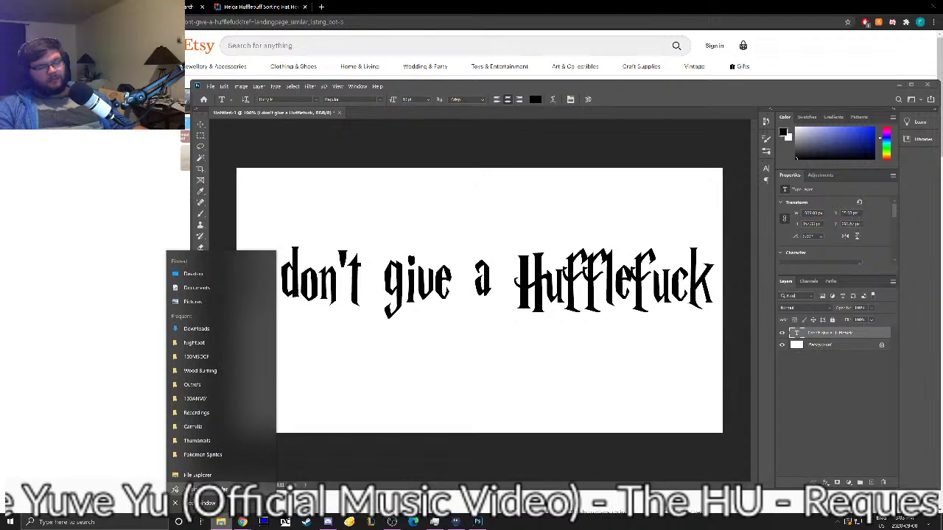
{"action": "left_click", "coordinate": [322, 439]}
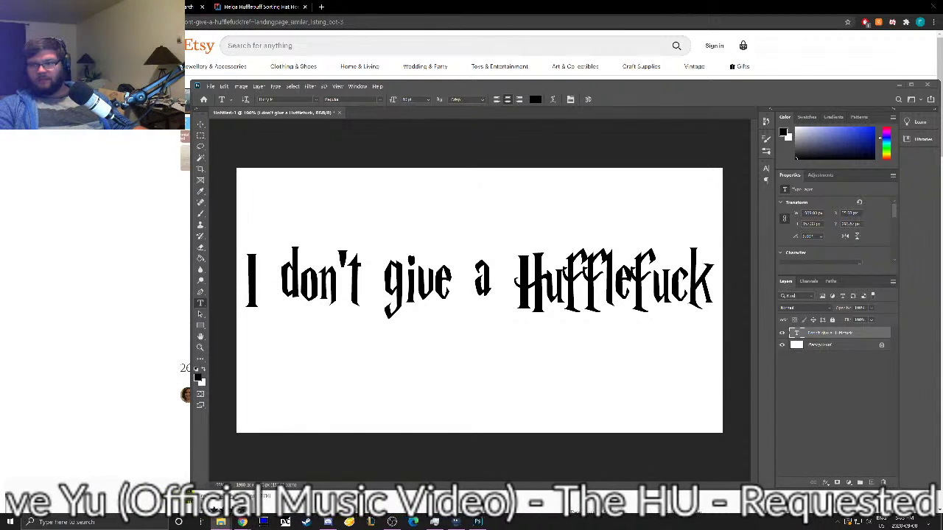
{"action": "left_click_drag", "start_coordinate": [575, 79], "coordinate": [483, 151]}
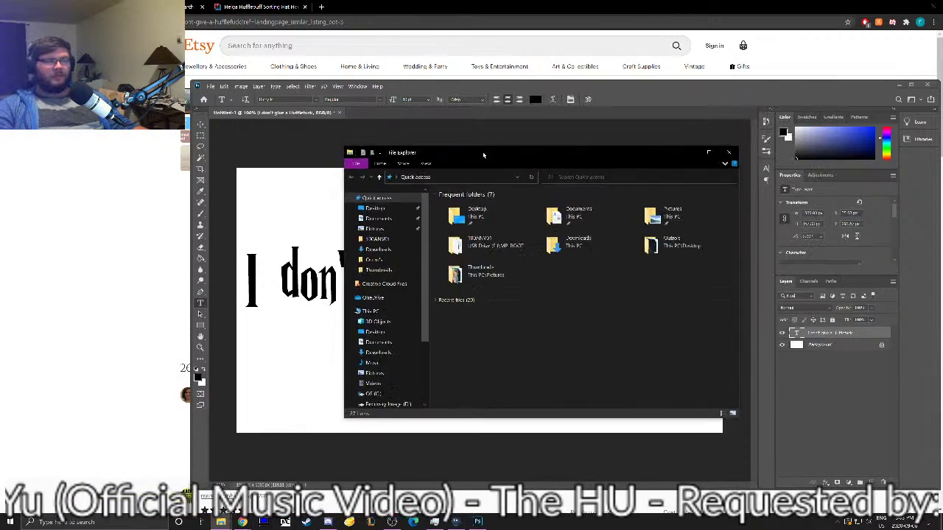
{"action": "left_click", "coordinate": [729, 154]}
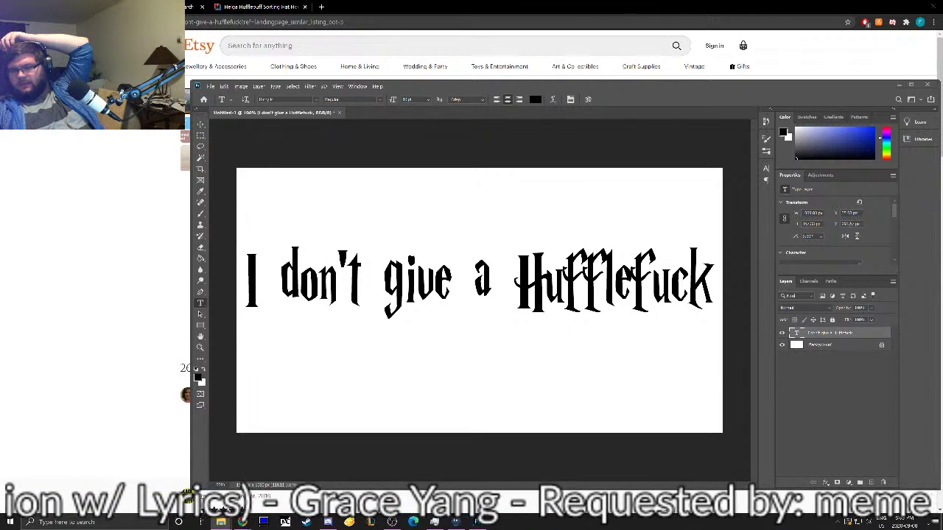
{"action": "key", "text": "alt+Tab"}
{"action": "key", "text": "alt+Tab"}
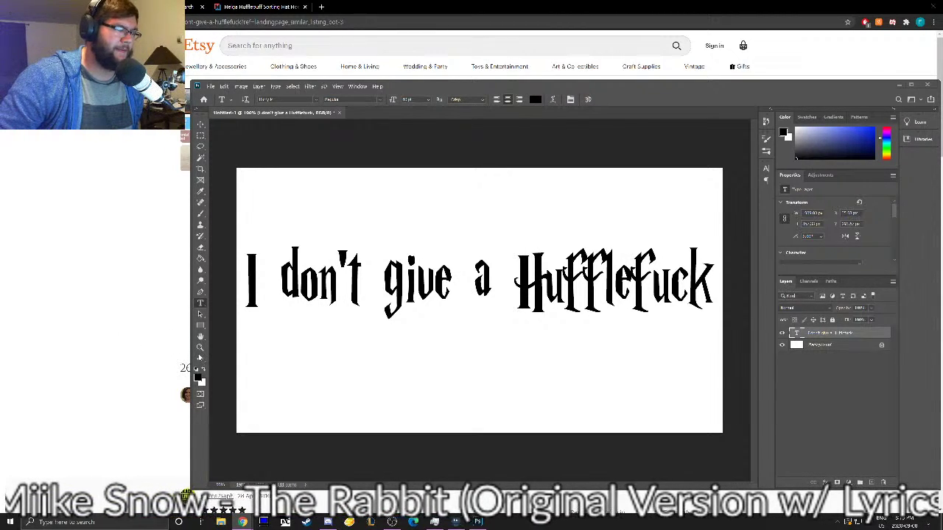
Step: Examine the letter shapes of the whole phrase up close, from "I don't" across to "Hufflefuck"
{"action": "left_click", "coordinate": [200, 347]}
{"action": "left_click", "coordinate": [257, 293]}
{"action": "left_click", "coordinate": [256, 293]}
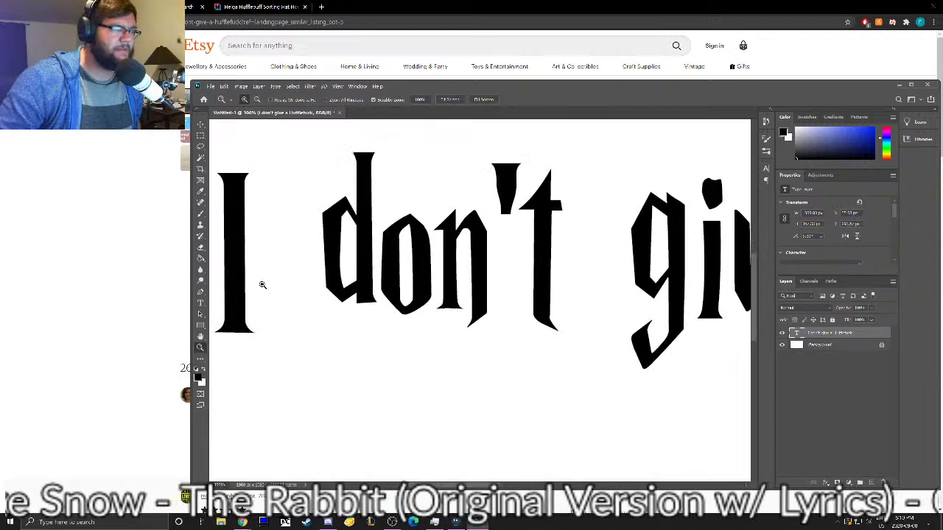
{"action": "left_click_drag", "start_coordinate": [458, 485], "coordinate": [429, 479]}
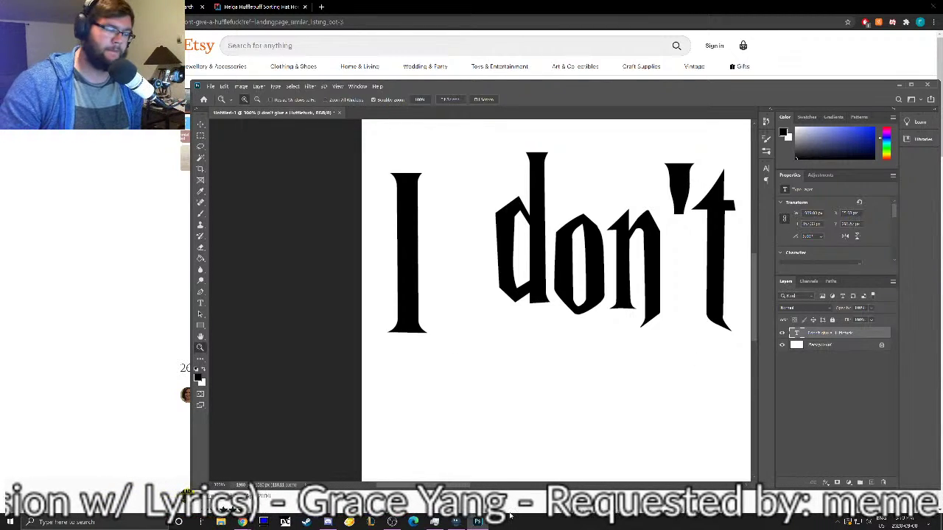
{"action": "left_click_drag", "start_coordinate": [464, 485], "coordinate": [538, 487]}
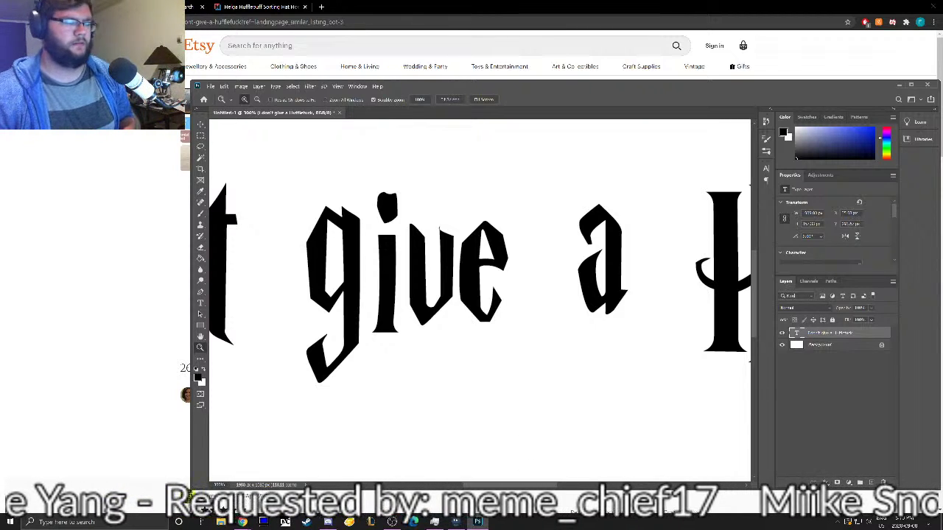
{"action": "left_click_drag", "start_coordinate": [563, 485], "coordinate": [644, 485]}
{"action": "scroll", "coordinate": [361, 249], "scroll_direction": "down", "scroll_amount": 1}
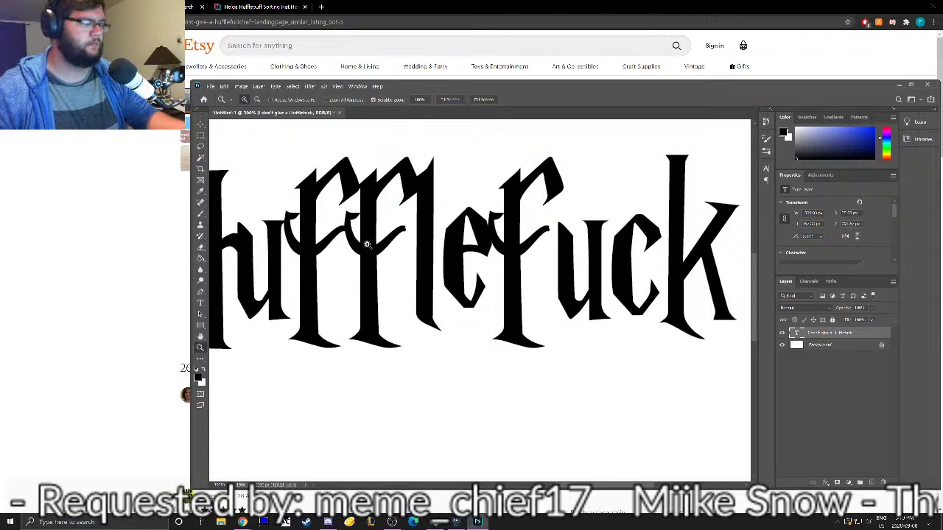
{"action": "scroll", "coordinate": [407, 247], "scroll_direction": "left", "scroll_amount": 2}
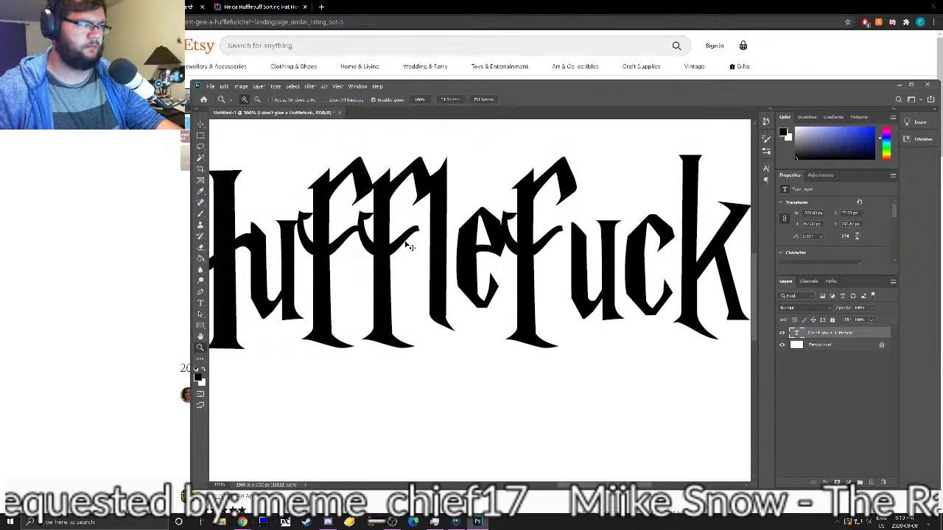
{"action": "left_click", "coordinate": [257, 100]}
{"action": "left_click", "coordinate": [393, 223]}
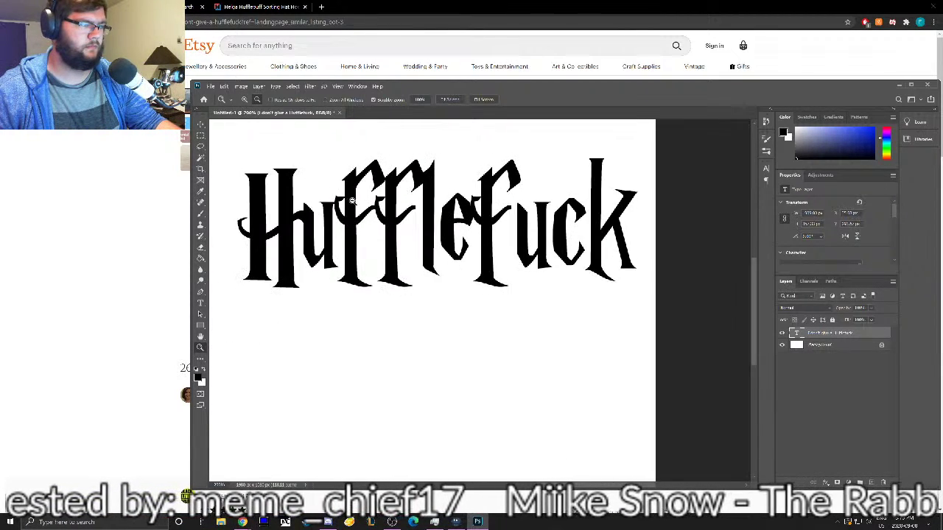